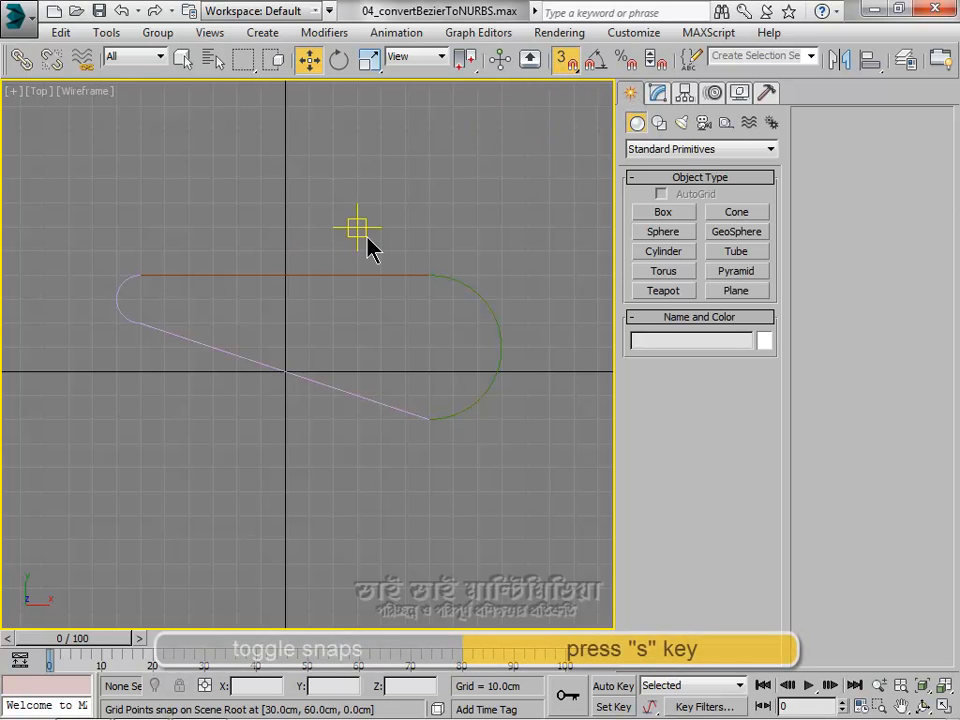
# Turn off snapping and attach the large arc, the slanted line and the small arc to the straight upper line.
pyautogui.press('s')
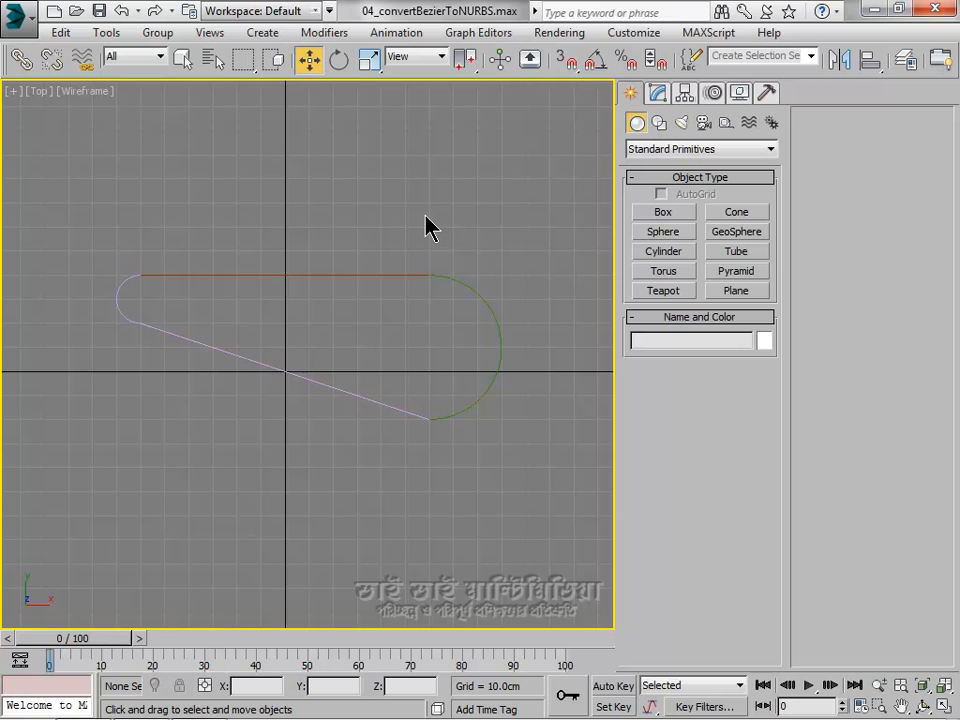
pyautogui.click(659, 94)
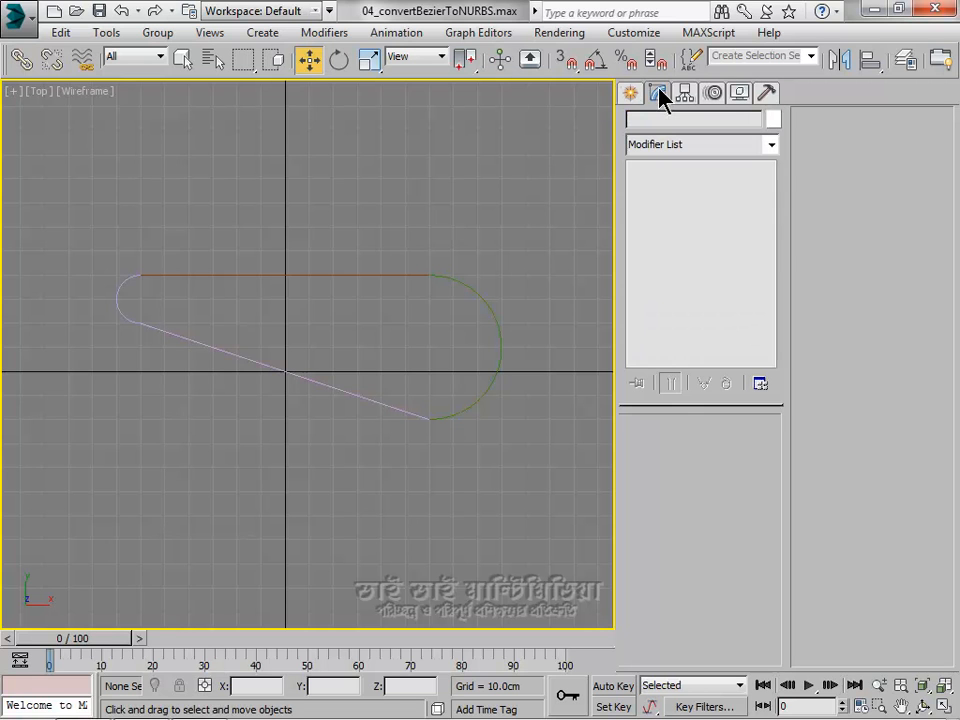
pyautogui.click(344, 274)
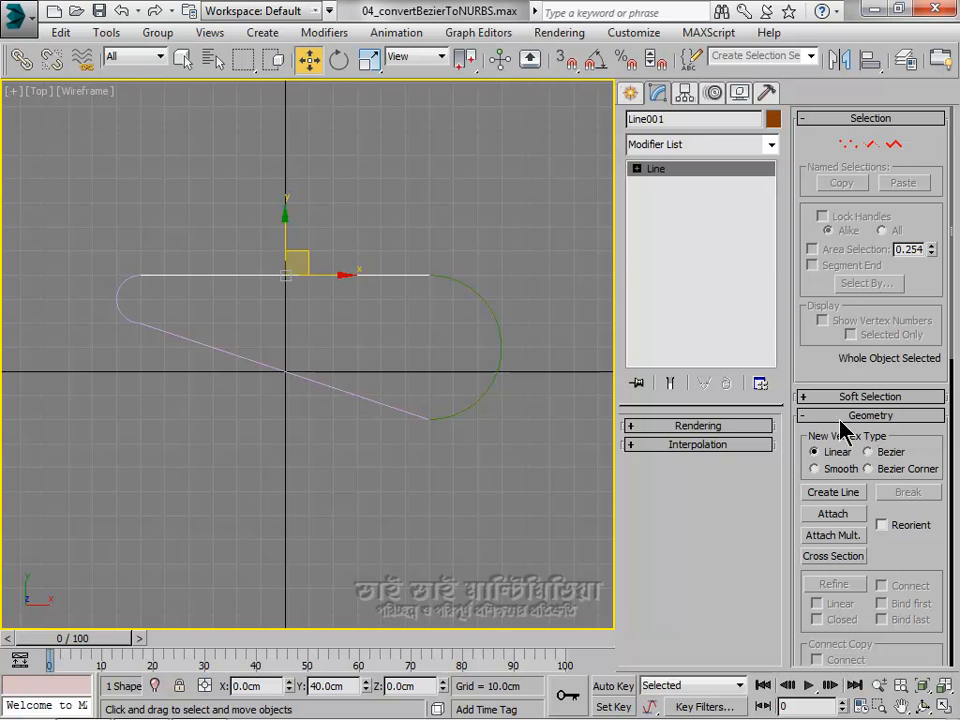
pyautogui.click(833, 514)
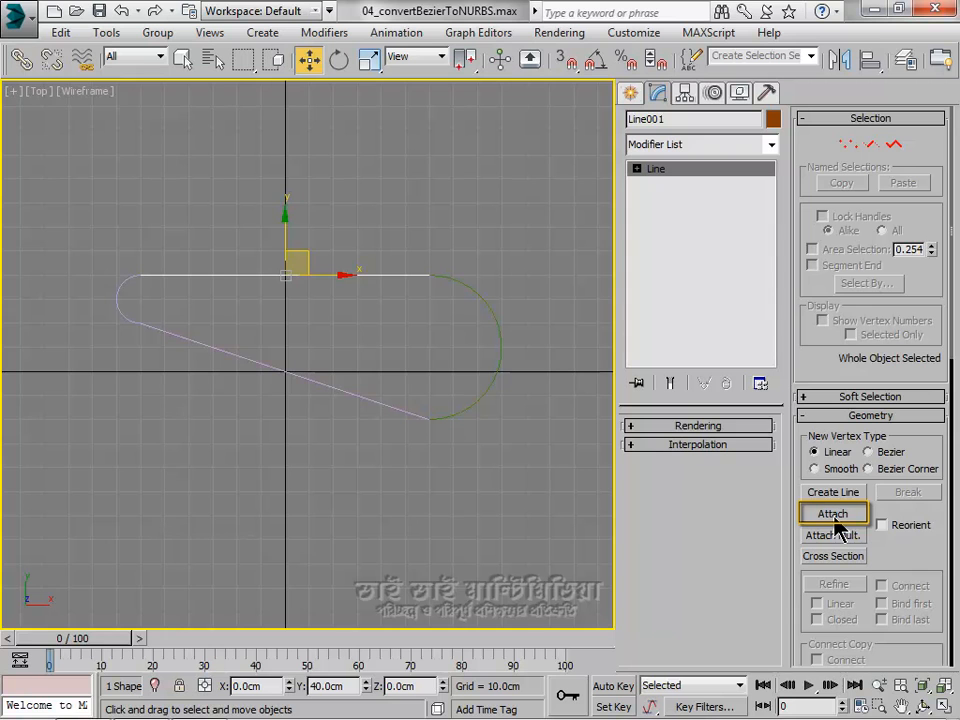
pyautogui.click(834, 516)
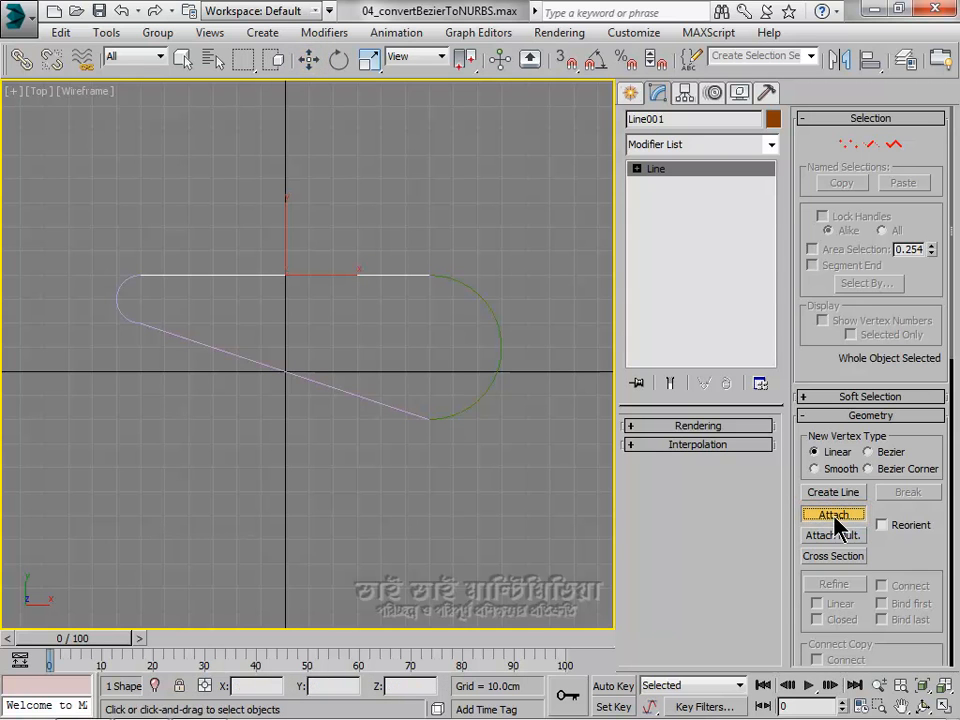
pyautogui.click(490, 312)
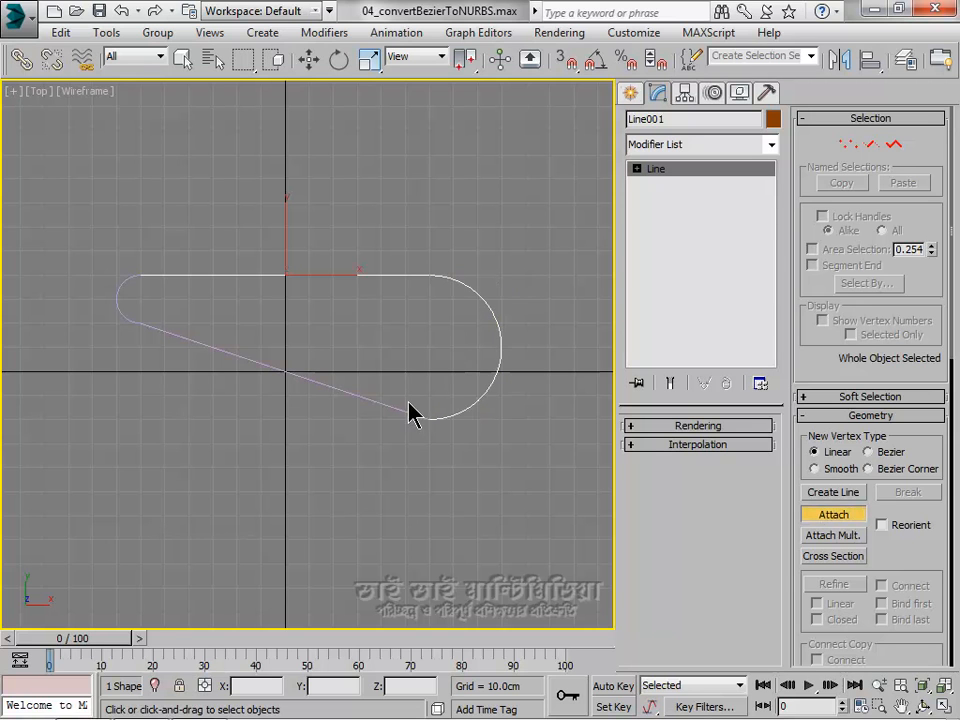
pyautogui.click(120, 292)
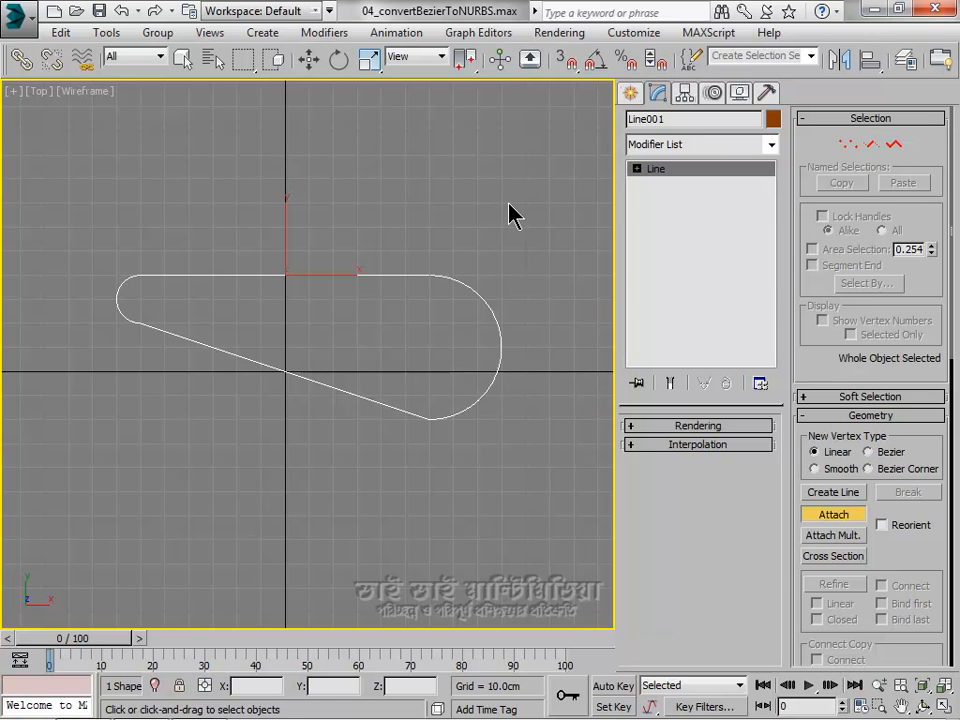
pyautogui.press('w')
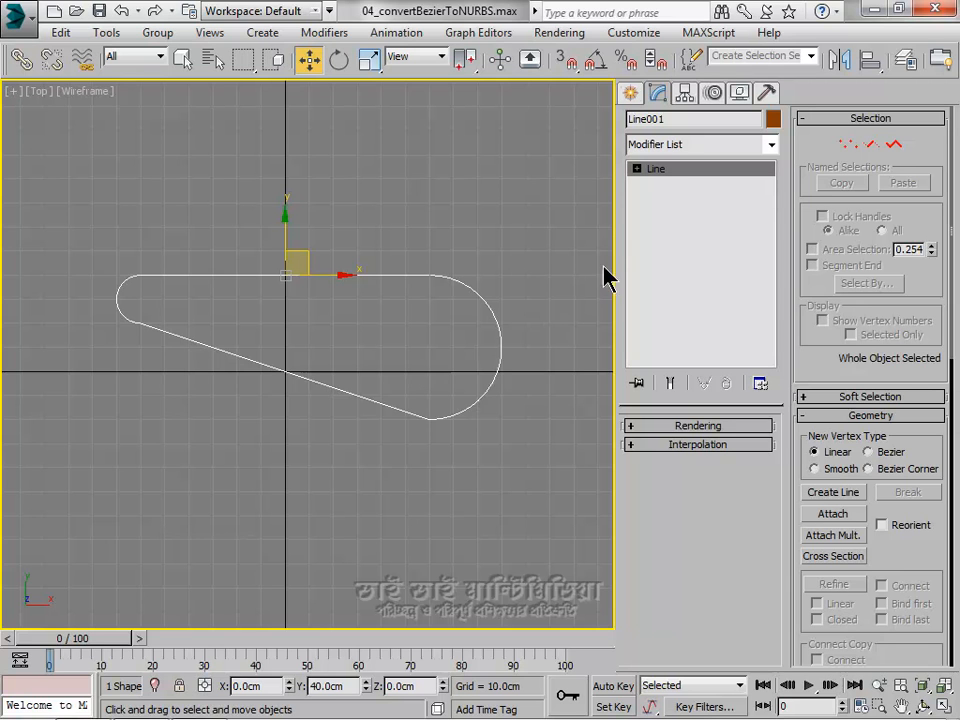
# At Spline level, select the outline's pieces one by one to check whether they are separate splines.
pyautogui.click(639, 170)
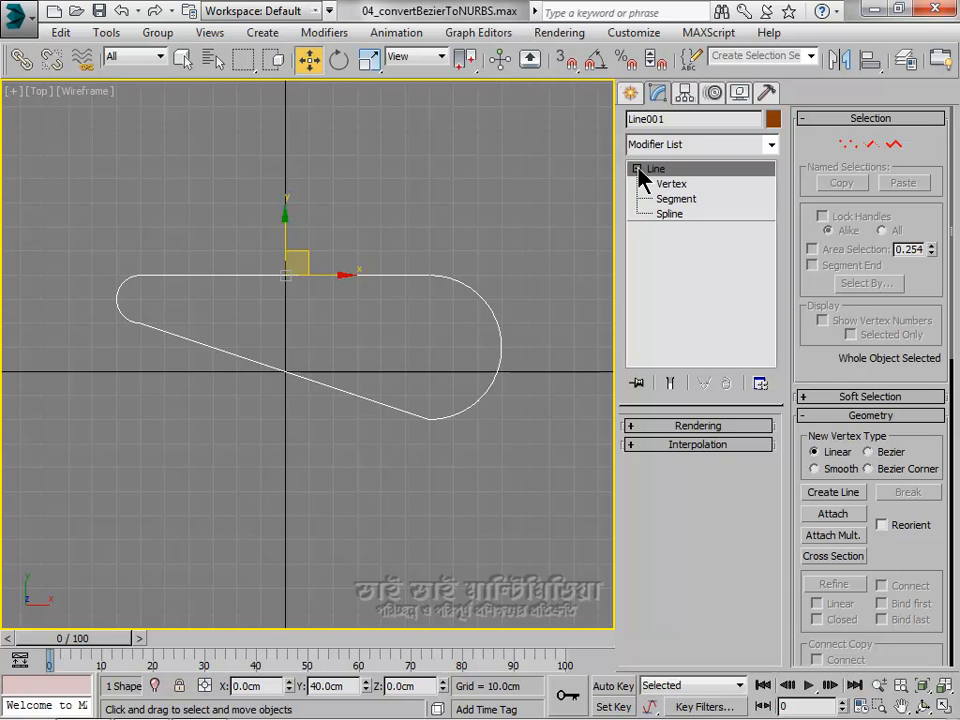
pyautogui.click(675, 216)
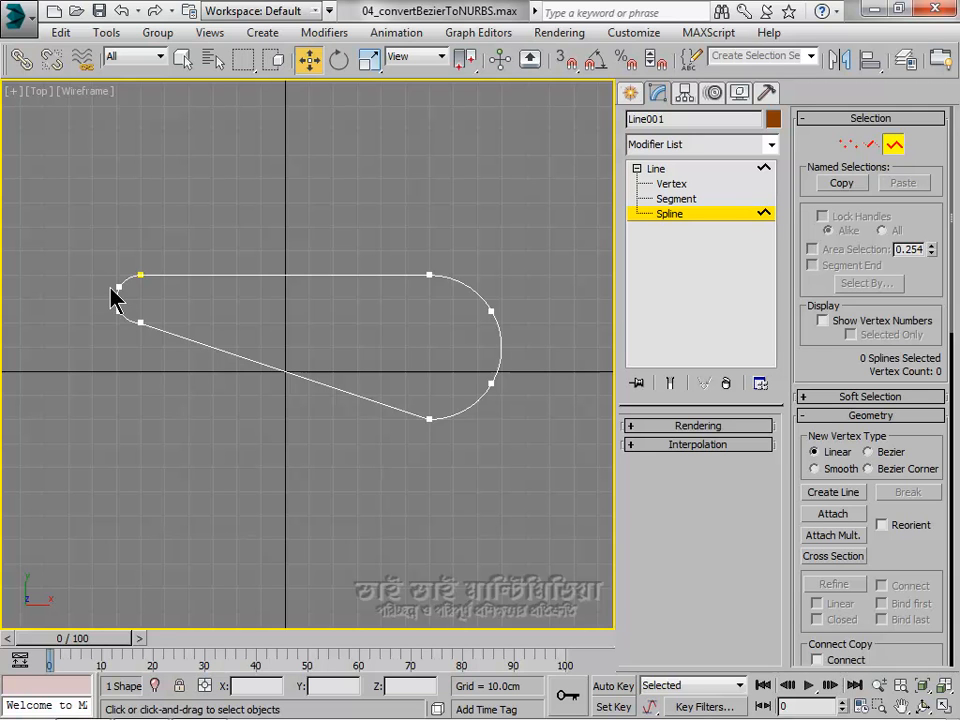
pyautogui.click(379, 274)
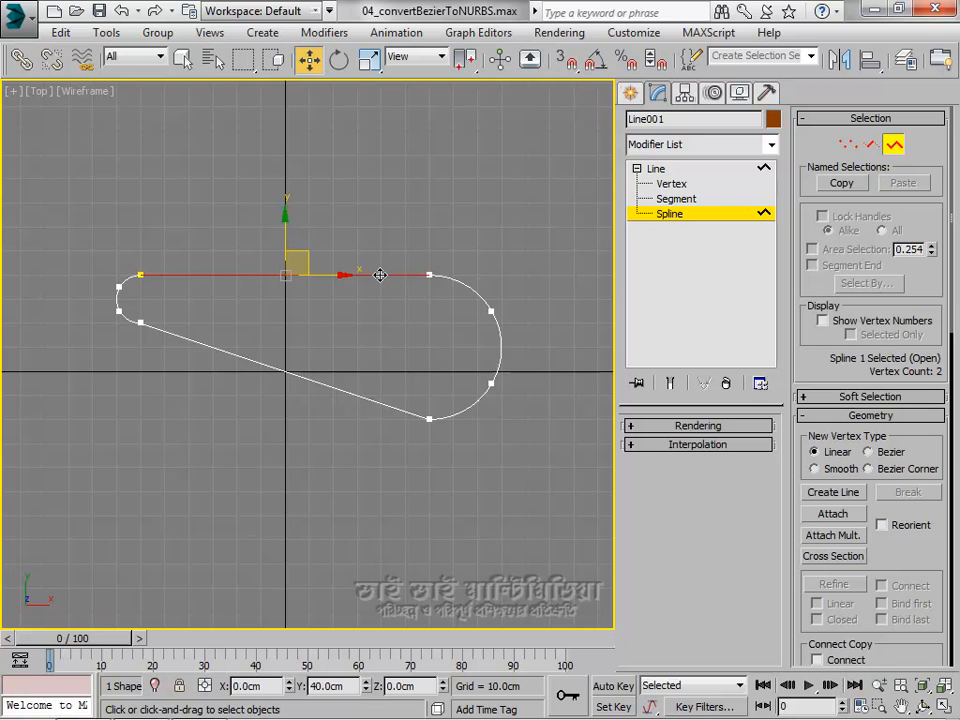
pyautogui.click(480, 294)
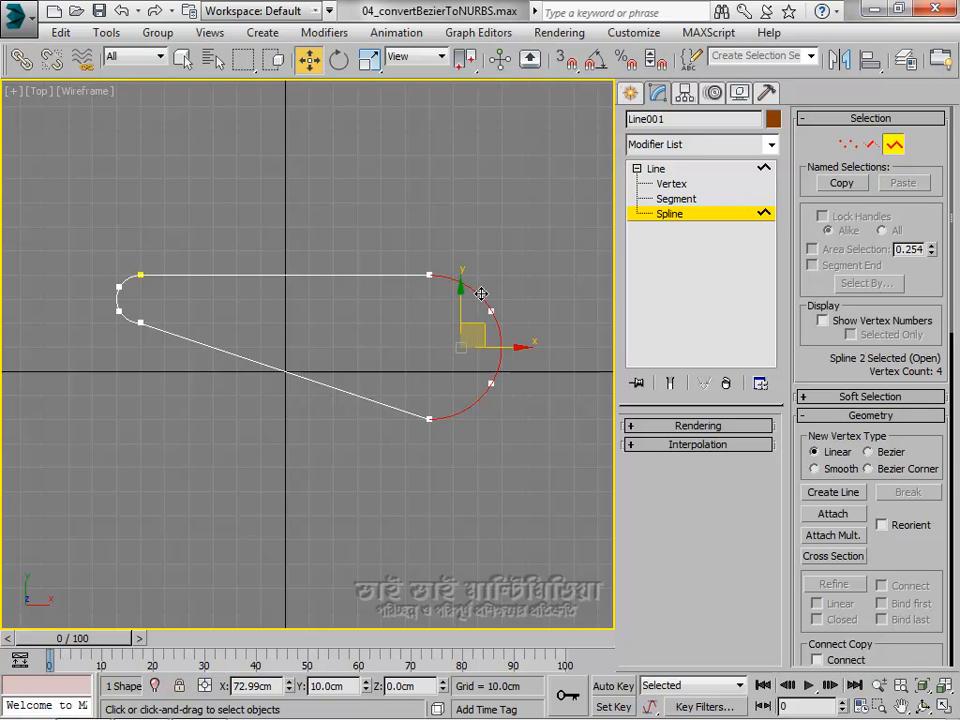
pyautogui.click(330, 386)
pyautogui.click(117, 294)
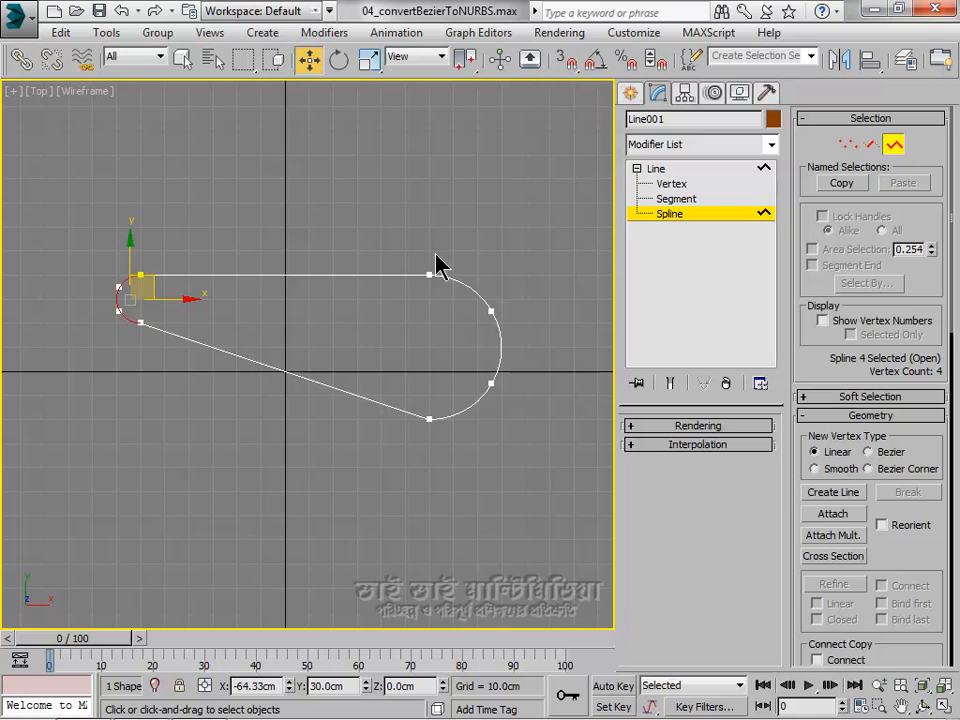
pyautogui.moveTo(414, 256); pyautogui.dragTo(443, 290)
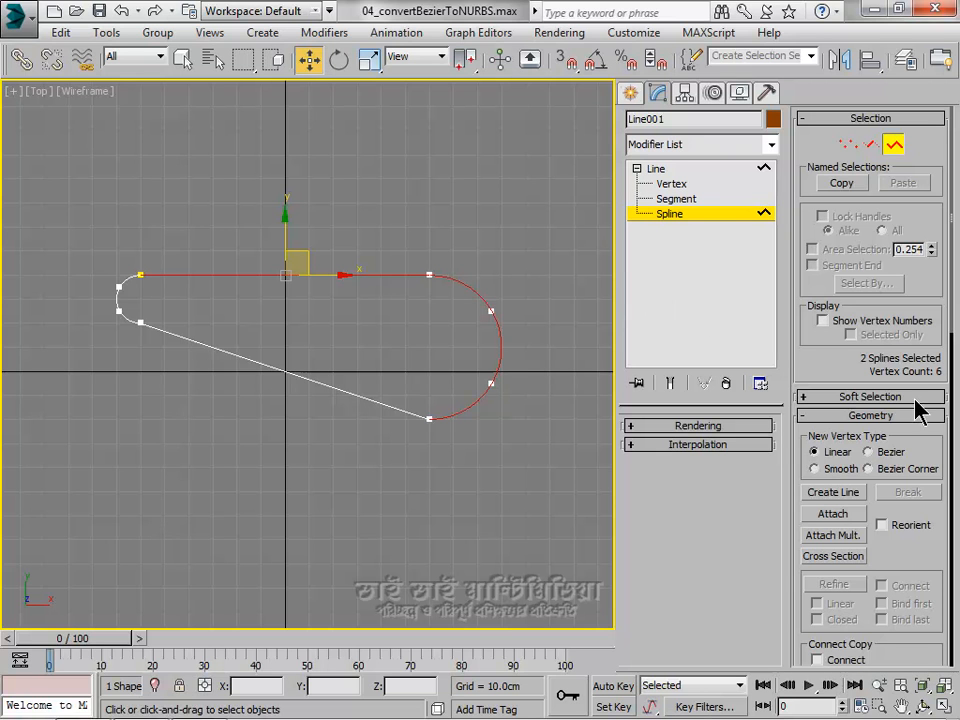
pyautogui.click(858, 416)
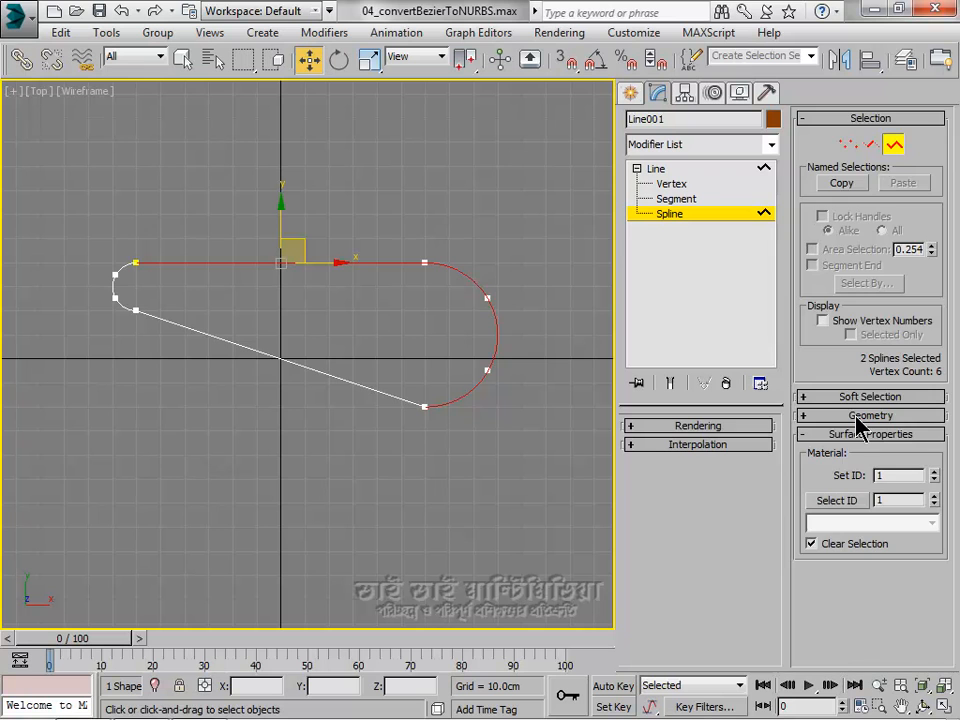
pyautogui.click(856, 416)
pyautogui.hotkey('ctrl', 'z')
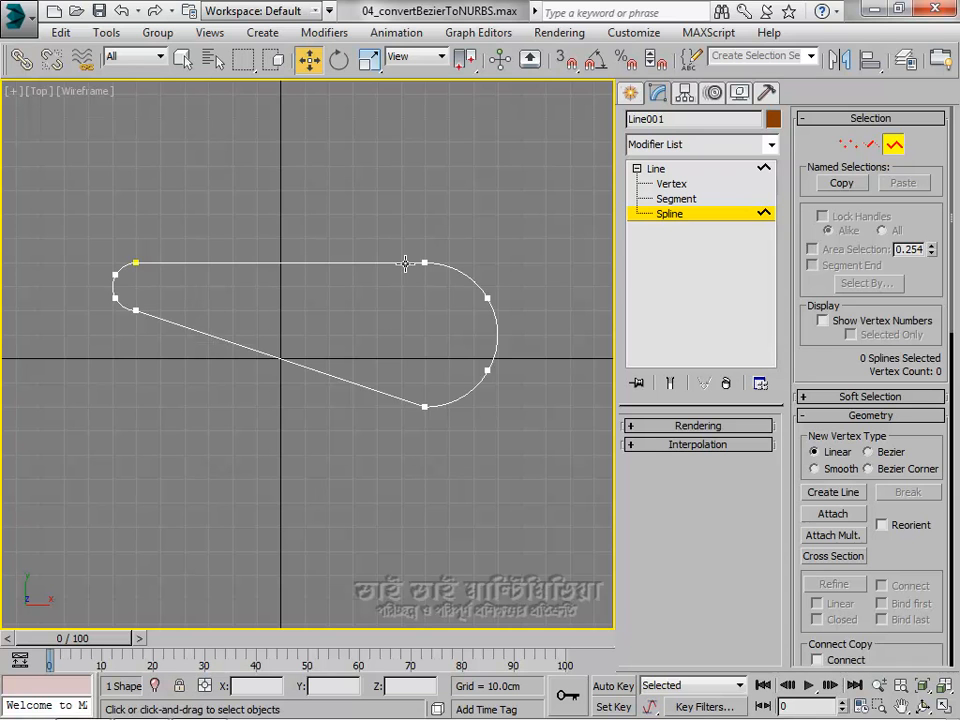
# At Vertex level, weld the two coincident vertices where the straight upper line meets the large arc.
pyautogui.click(670, 186)
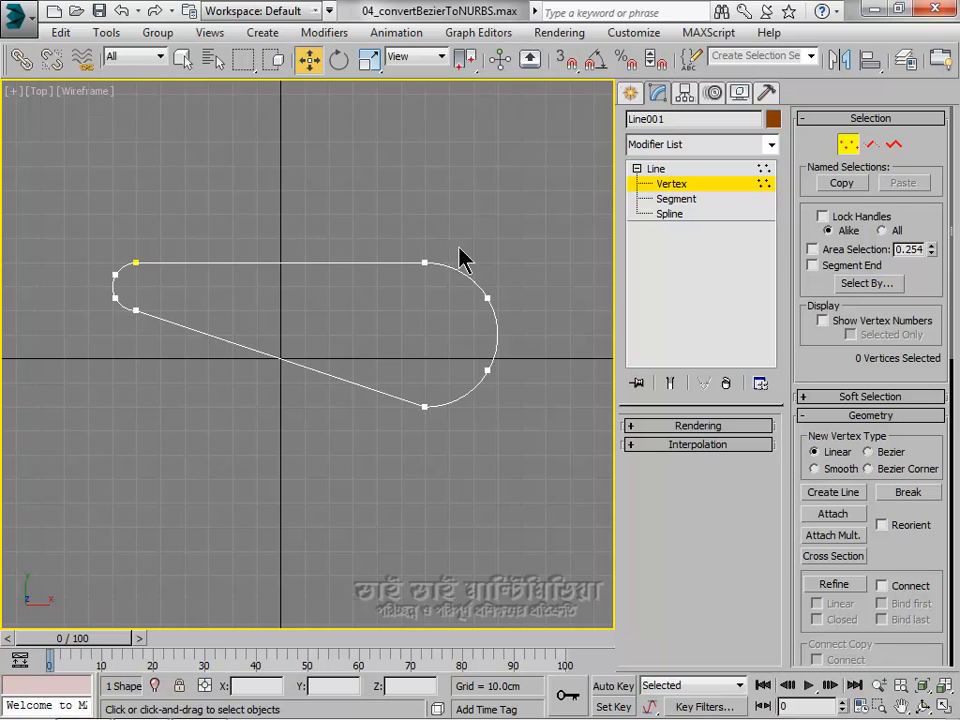
pyautogui.moveTo(420, 268); pyautogui.dragTo(441, 291)
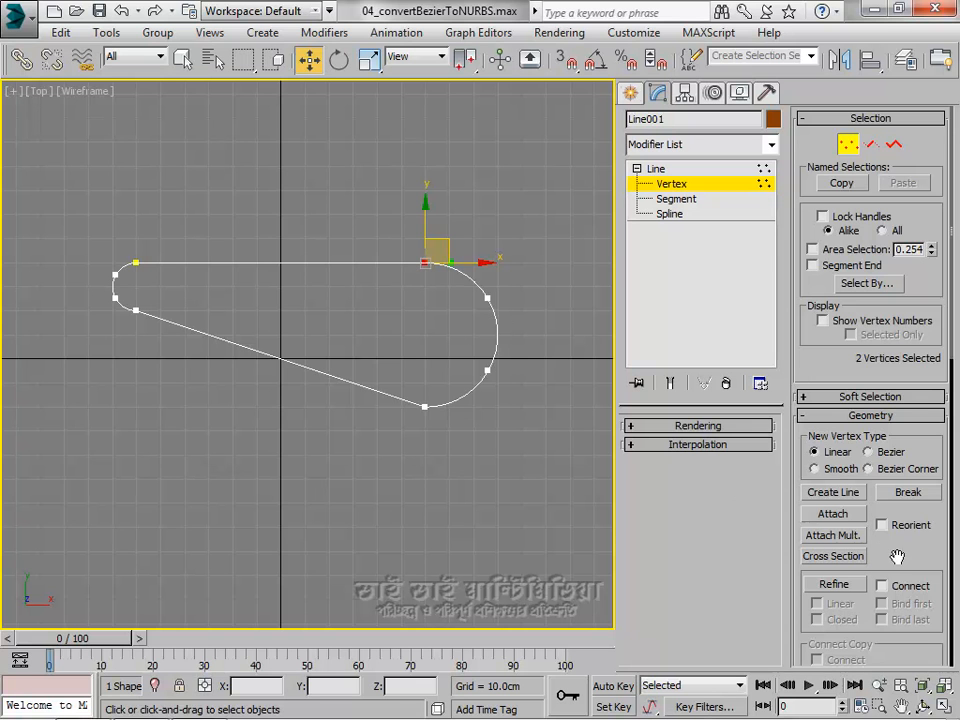
pyautogui.moveTo(896, 549); pyautogui.dragTo(898, 366)
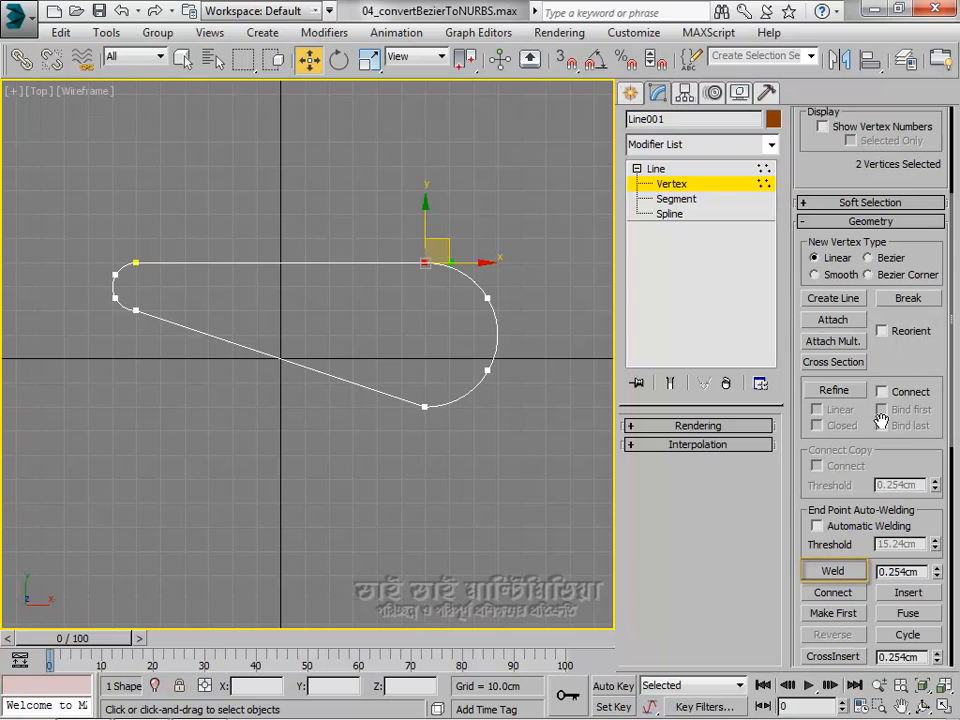
pyautogui.click(834, 578)
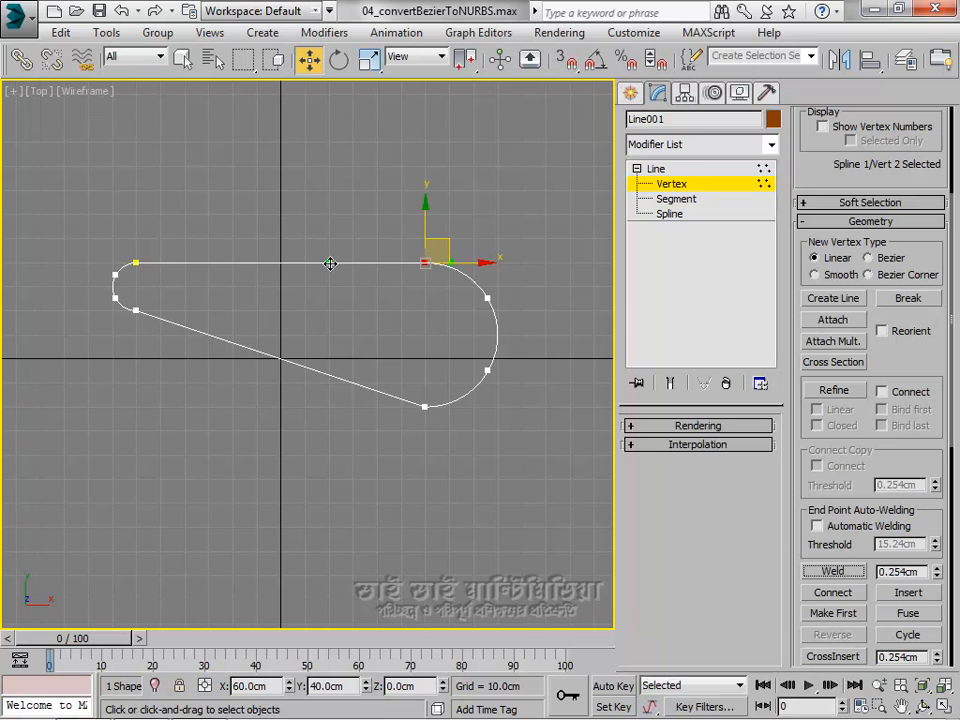
# Weld the coincident vertices at the large arc's lower end and at both ends of the small arc.
pyautogui.moveTo(411, 382); pyautogui.dragTo(444, 444)
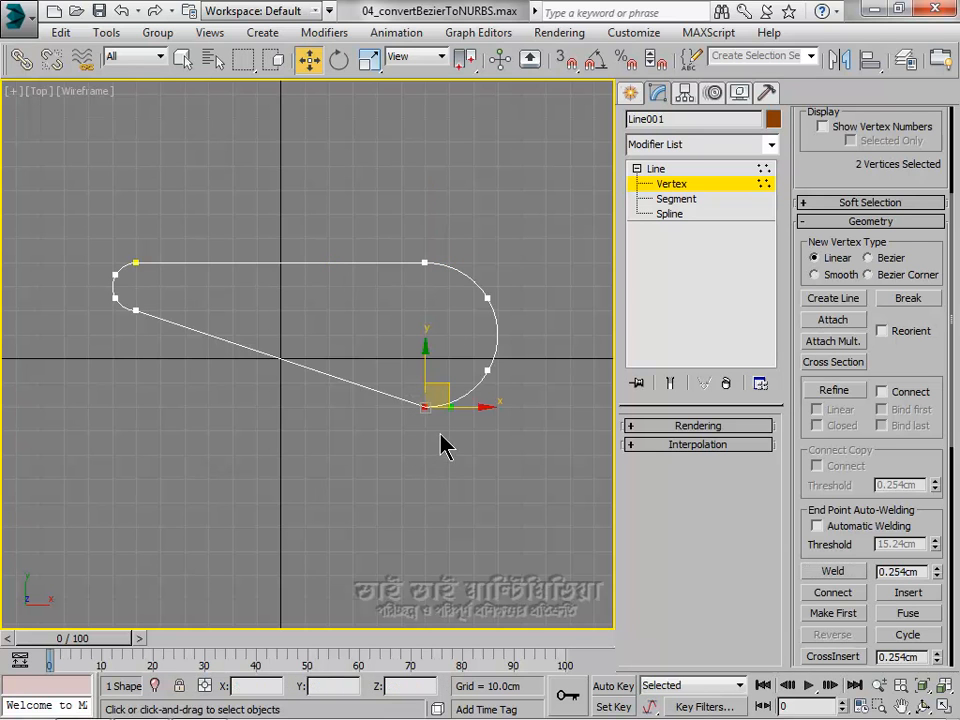
pyautogui.click(828, 570)
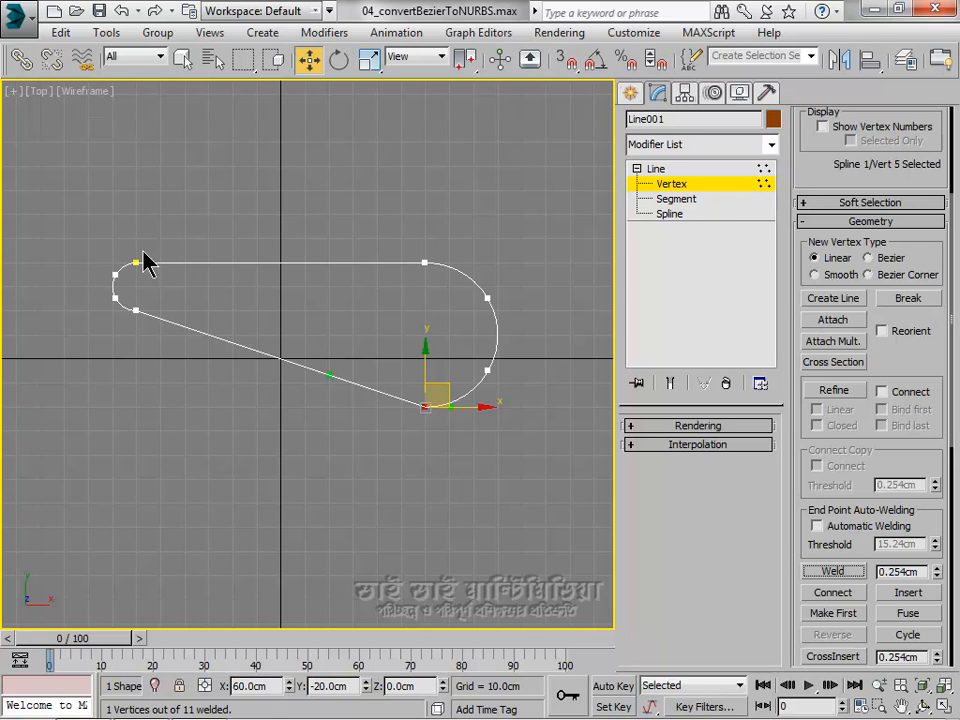
pyautogui.moveTo(131, 249); pyautogui.dragTo(150, 340)
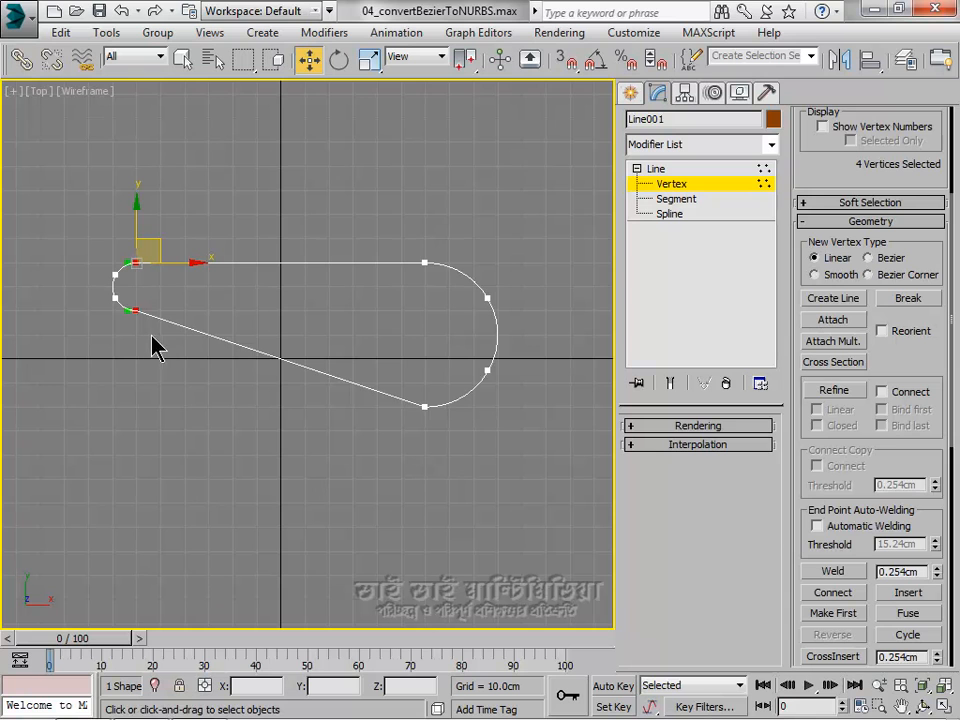
pyautogui.click(836, 572)
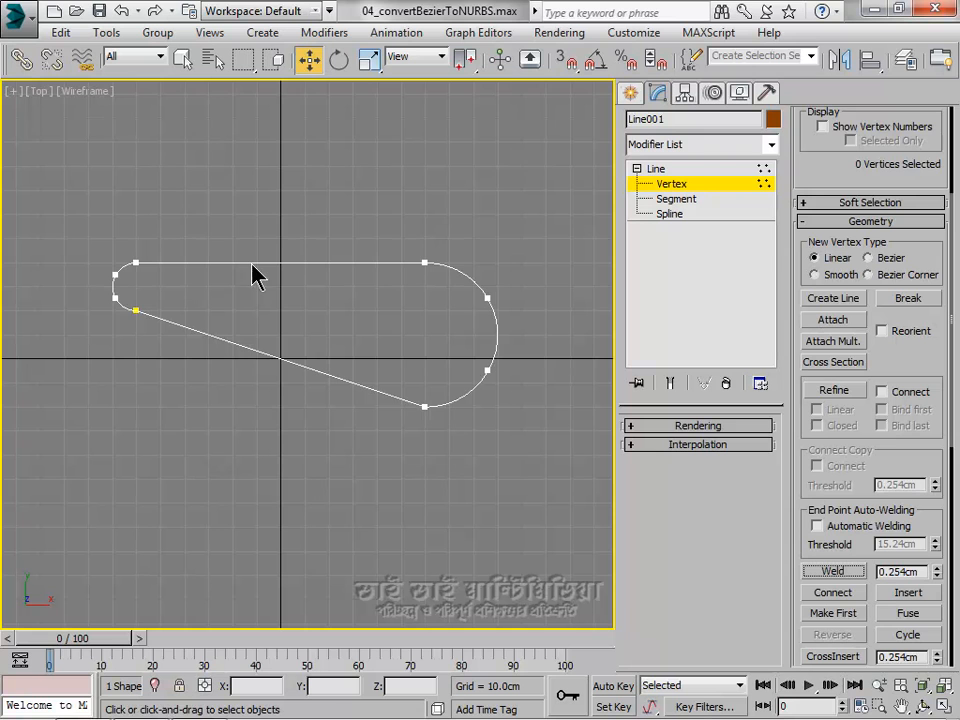
# Check the tangent handles along the upper line and convert the vertex at the small arc's upper end to Bezier.
pyautogui.click(136, 263)
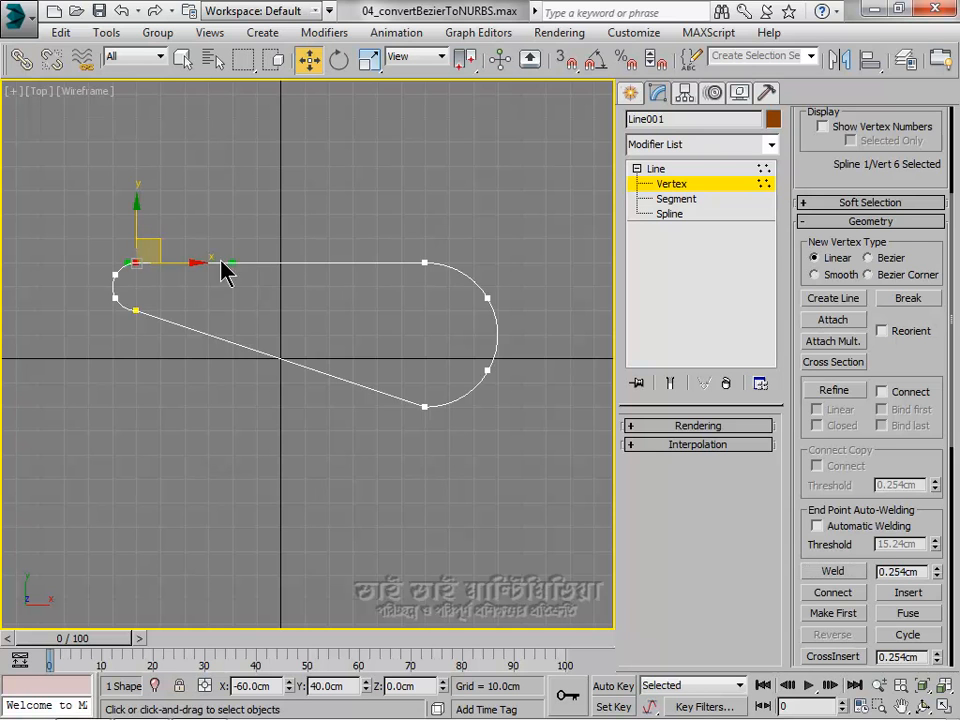
pyautogui.click(425, 263)
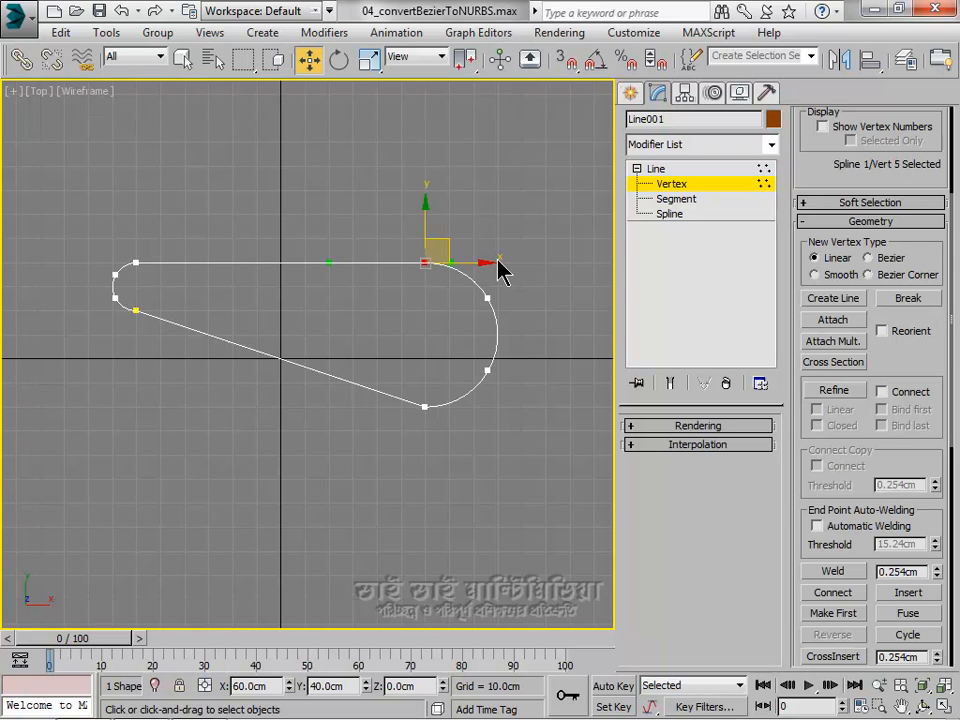
pyautogui.click(290, 220)
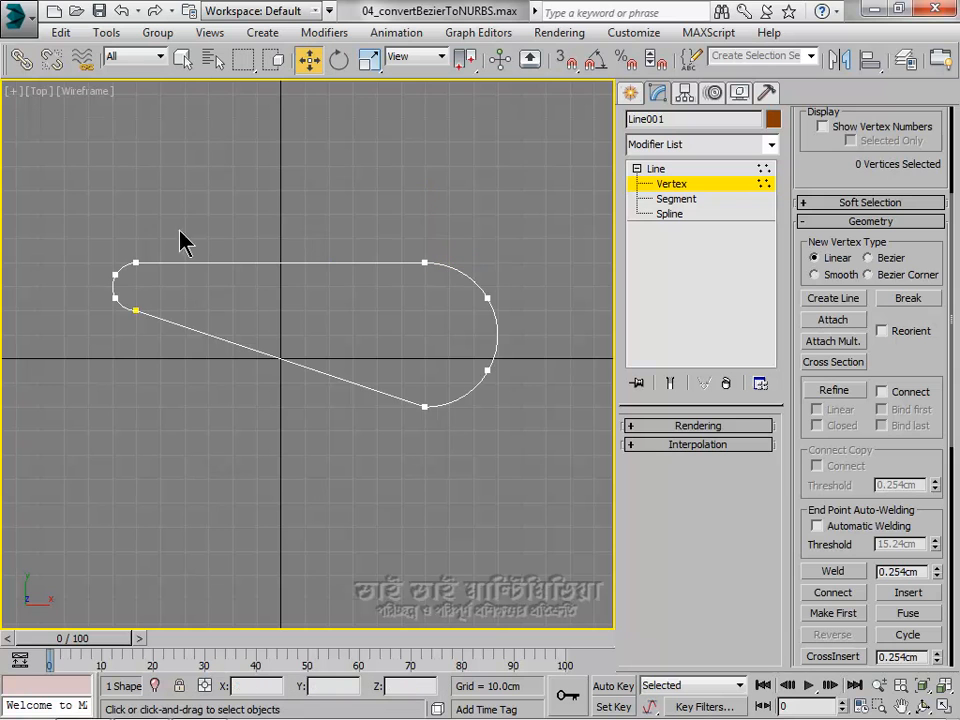
pyautogui.click(134, 262)
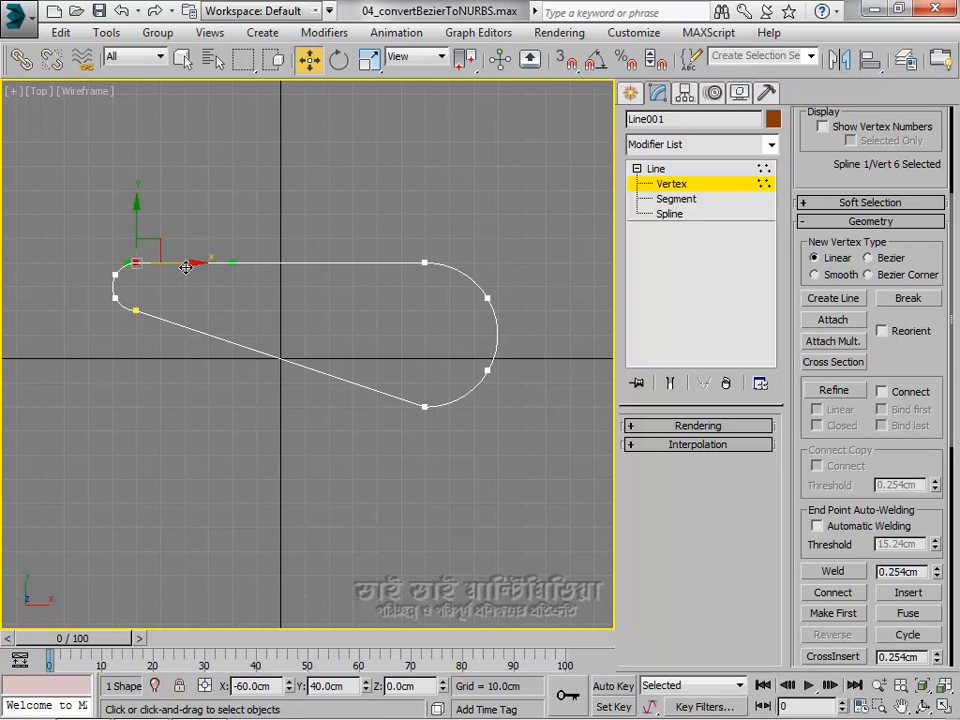
pyautogui.rightClick(270, 245)
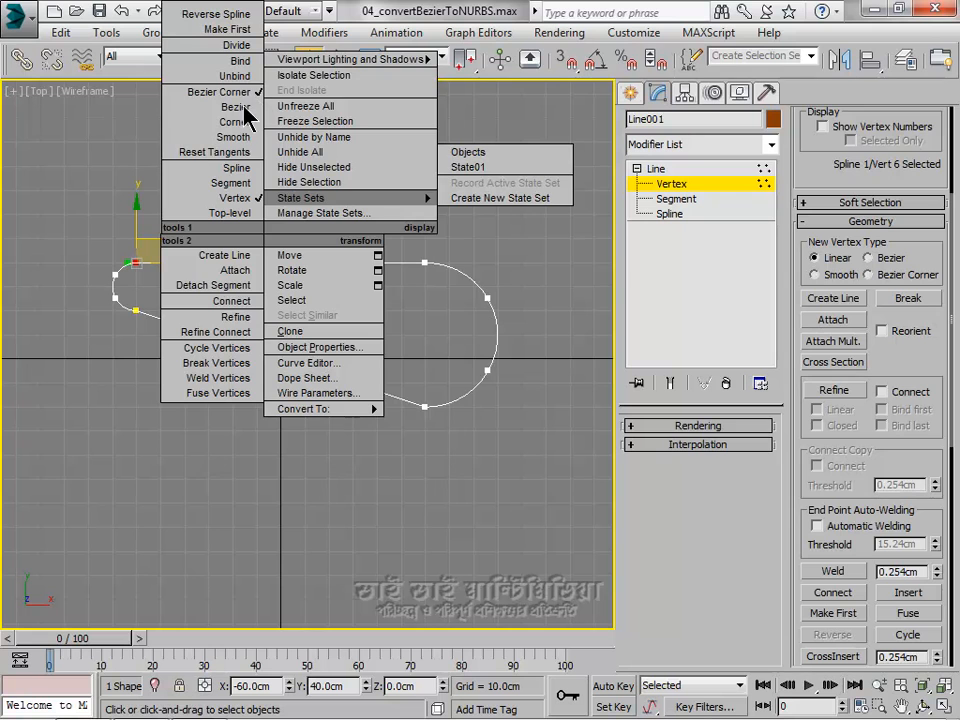
pyautogui.click(240, 107)
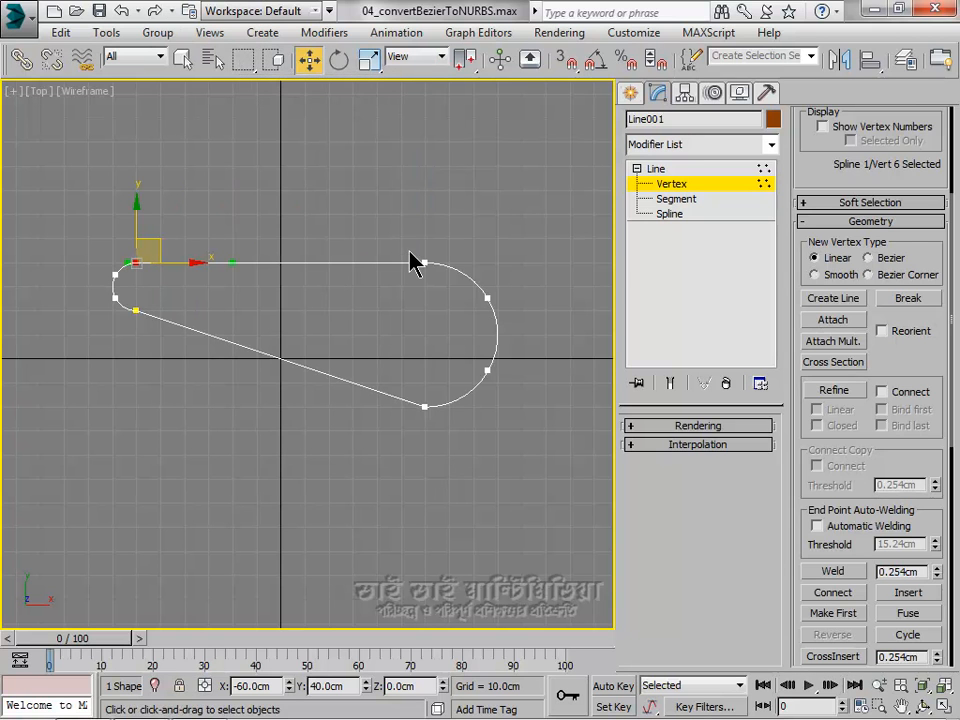
# Convert both end vertices of the large arc and the small arc's lower end vertex to Bezier.
pyautogui.moveTo(406, 238); pyautogui.dragTo(439, 428)
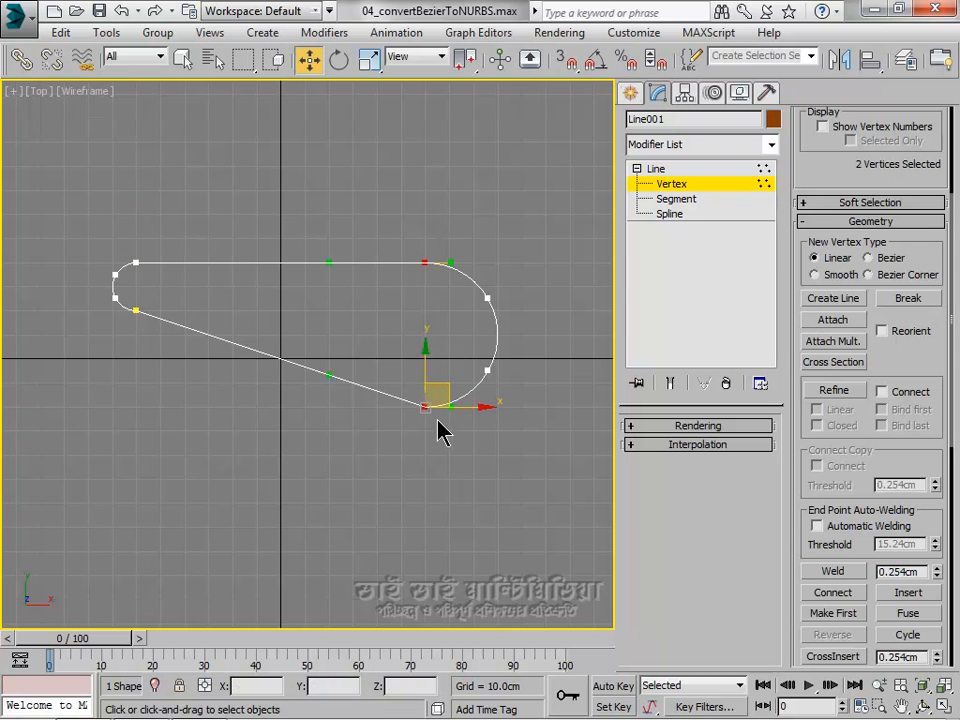
pyautogui.rightClick(360, 232)
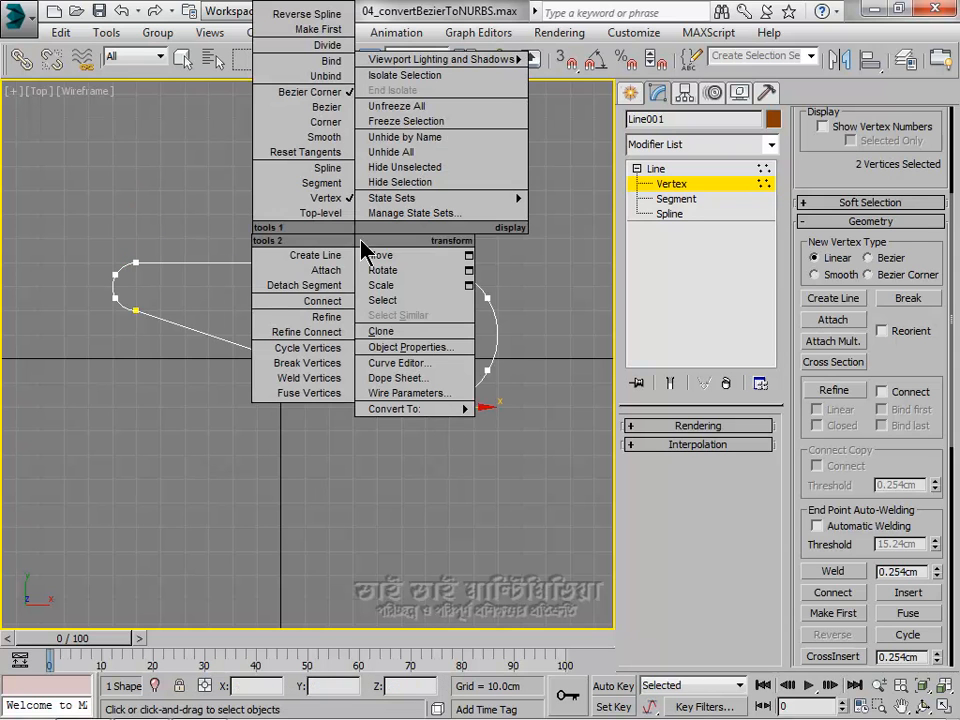
pyautogui.click(318, 110)
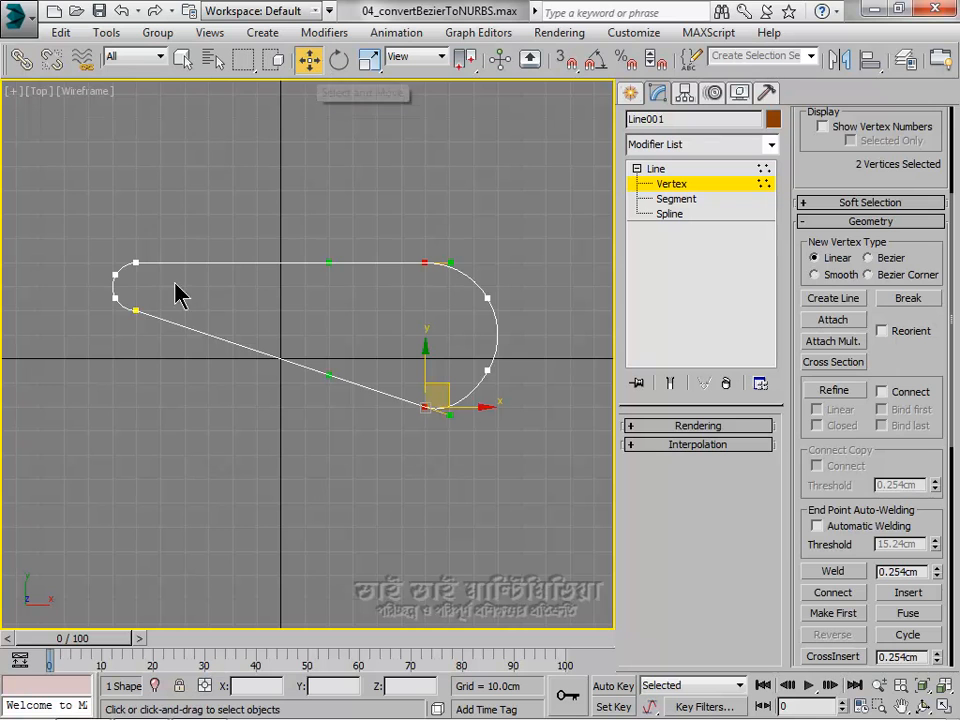
pyautogui.moveTo(128, 306); pyautogui.dragTo(152, 334)
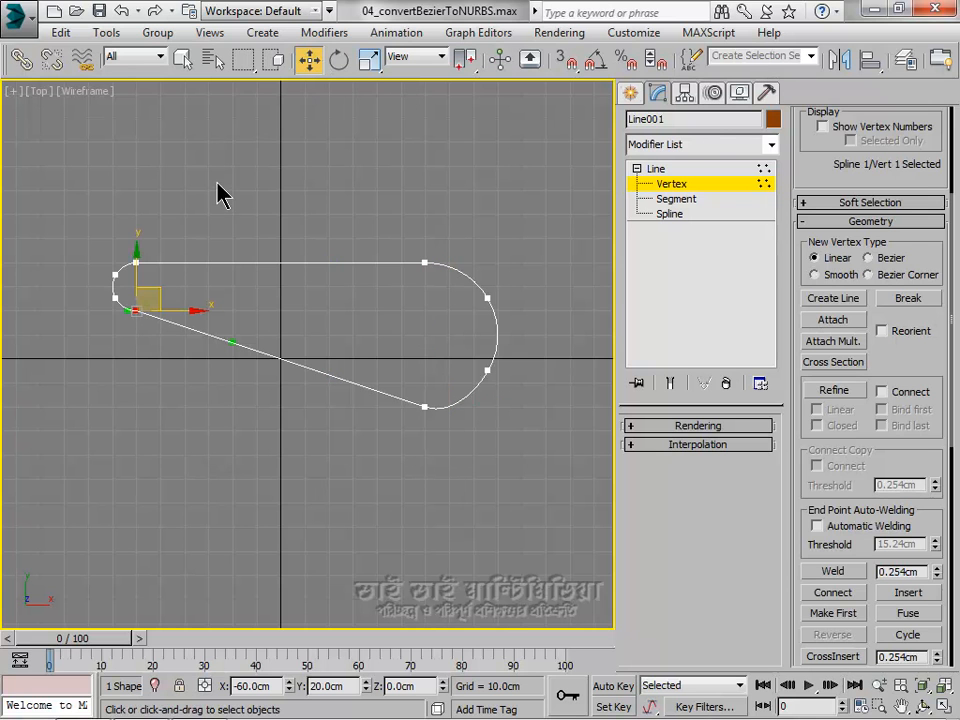
pyautogui.rightClick(212, 228)
pyautogui.click(199, 111)
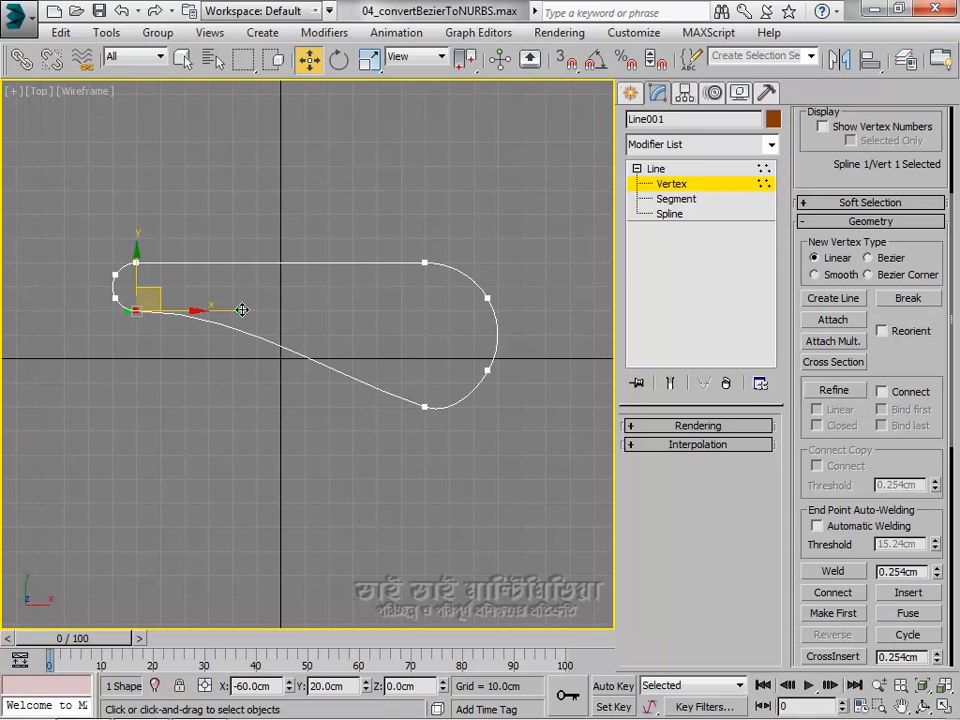
# Align the small arc's lower end tangent handle with the sloping line to straighten it, and check the vertex type of the large arc's middle vertices.
pyautogui.moveTo(240, 310); pyautogui.dragTo(233, 341)
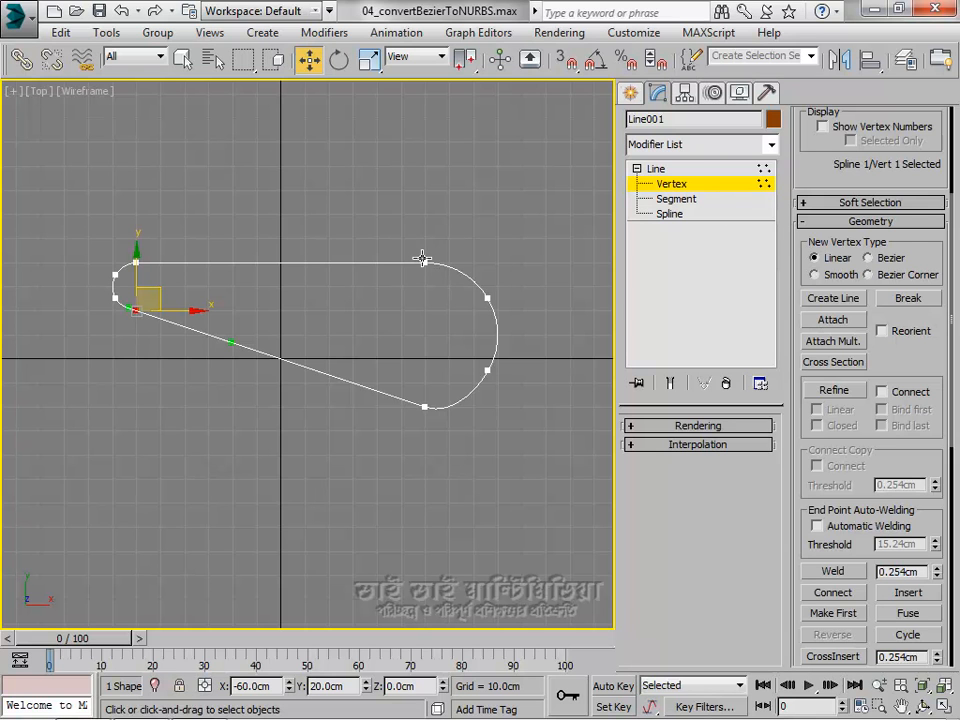
pyautogui.click(487, 298)
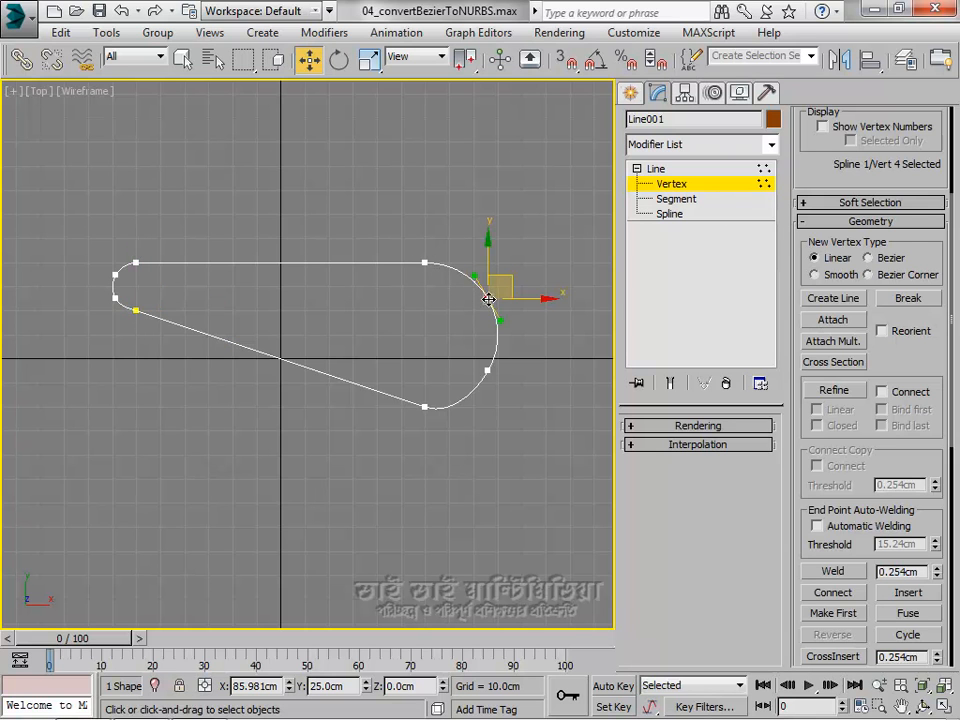
pyautogui.rightClick(432, 233)
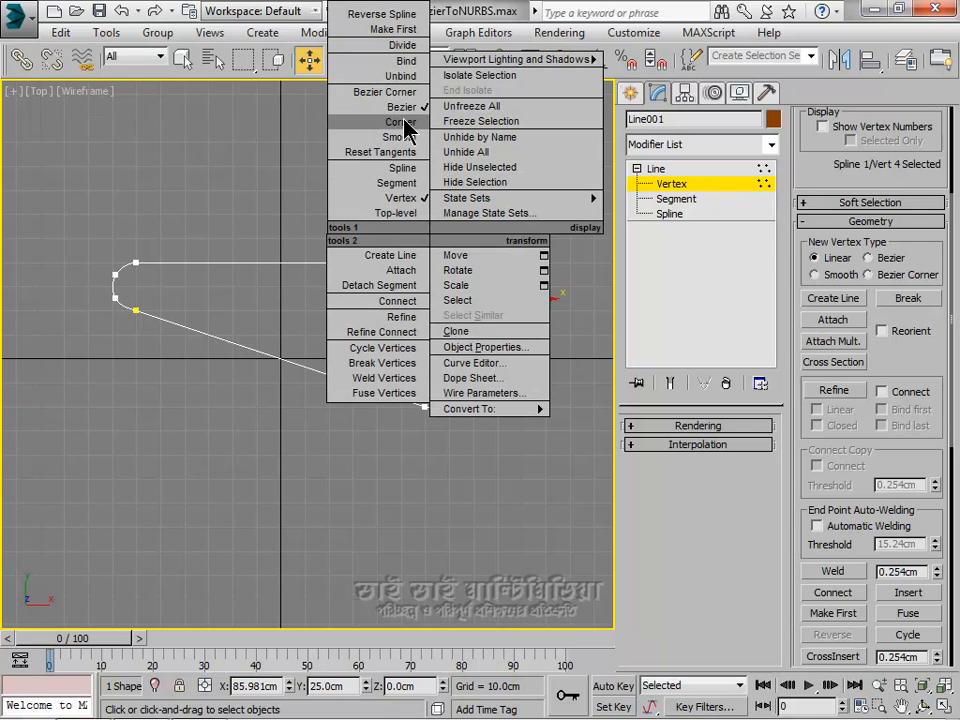
pyautogui.click(366, 127)
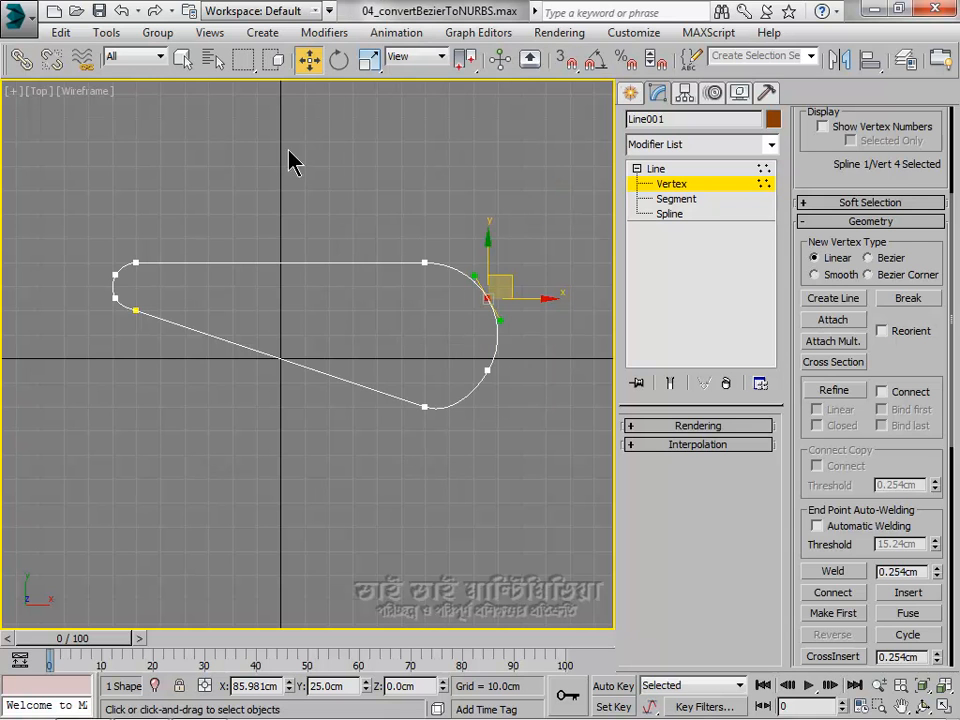
pyautogui.click(489, 372)
pyautogui.rightClick(386, 234)
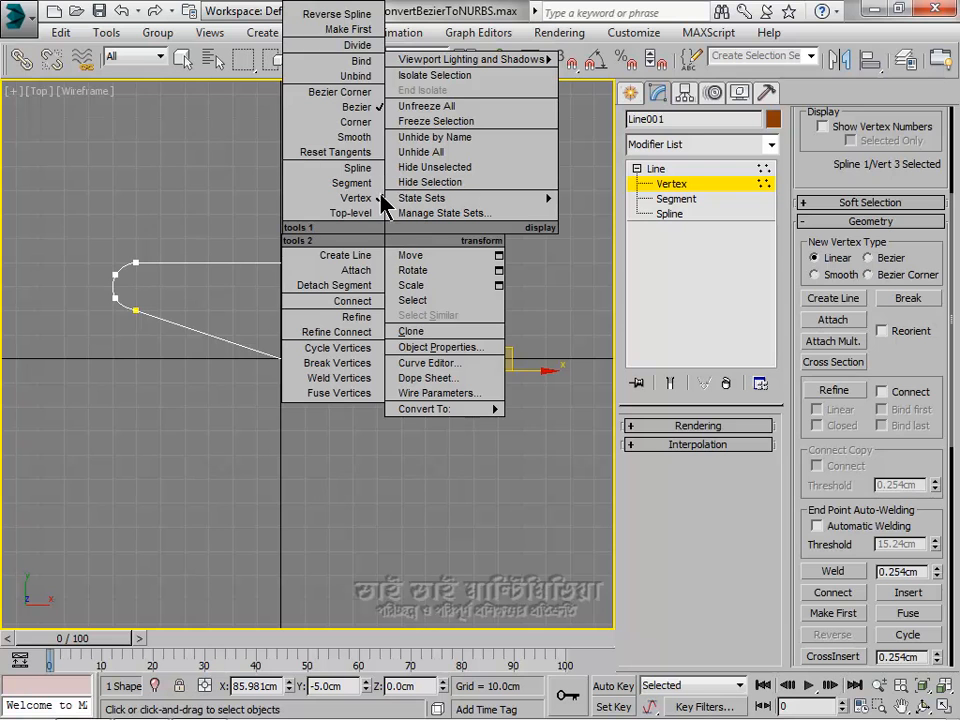
pyautogui.click(378, 92)
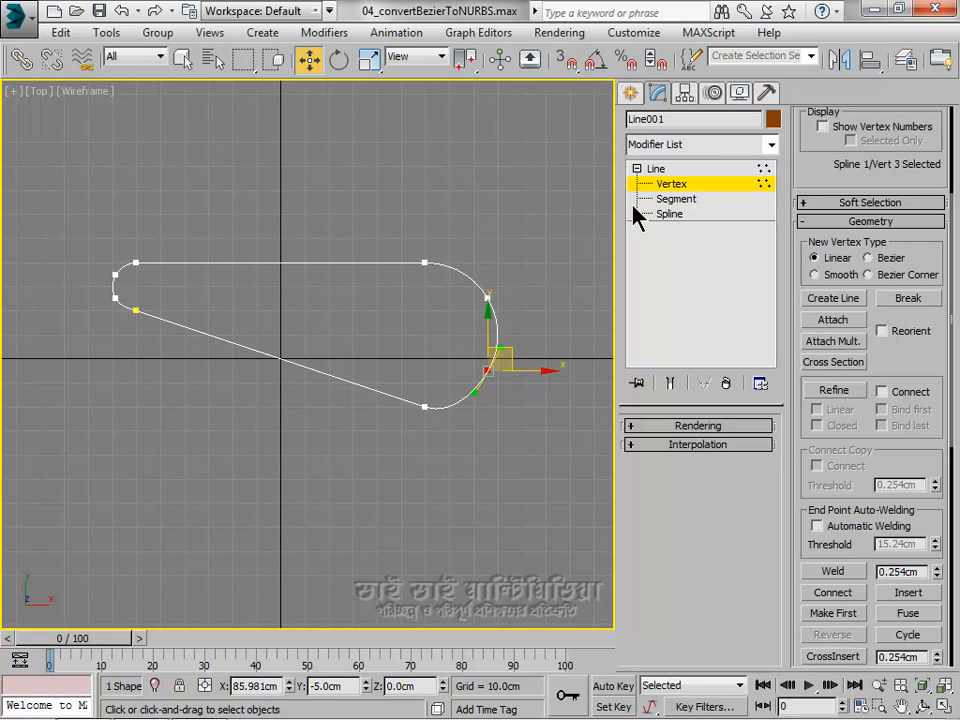
# Leave Vertex level and convert the whole closed spline to NURBS.
pyautogui.click(656, 170)
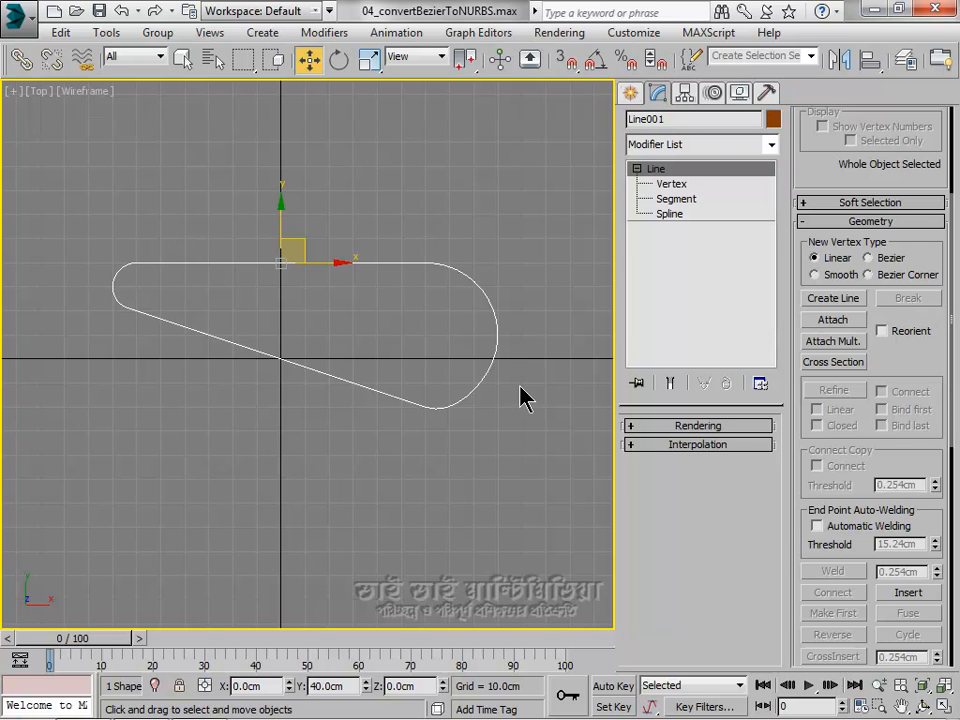
pyautogui.rightClick(433, 214)
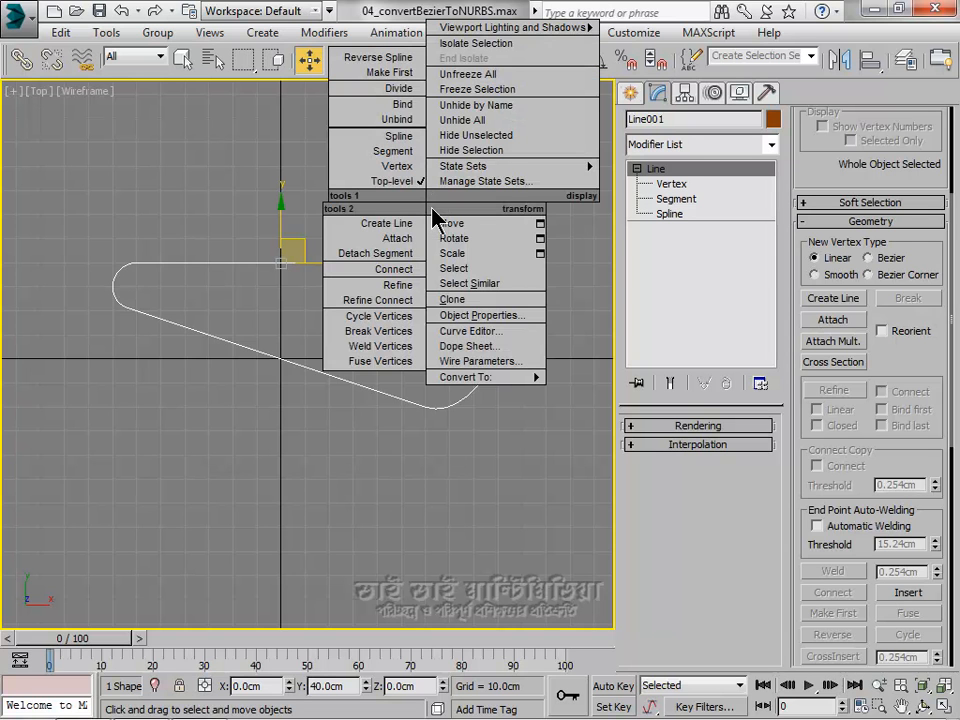
pyautogui.moveTo(457, 382)
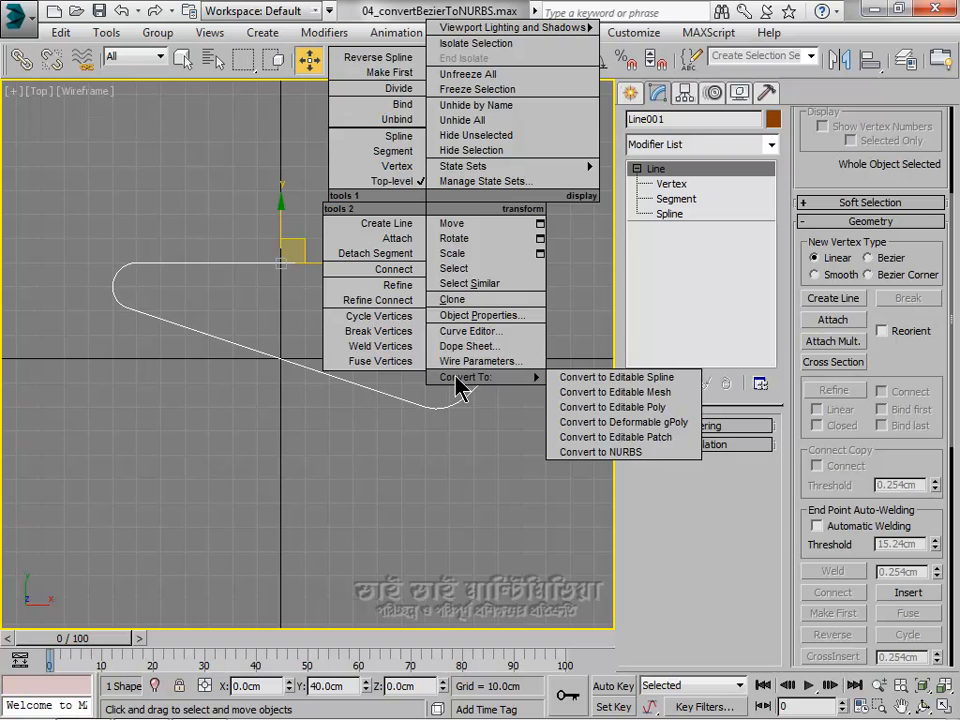
pyautogui.click(606, 455)
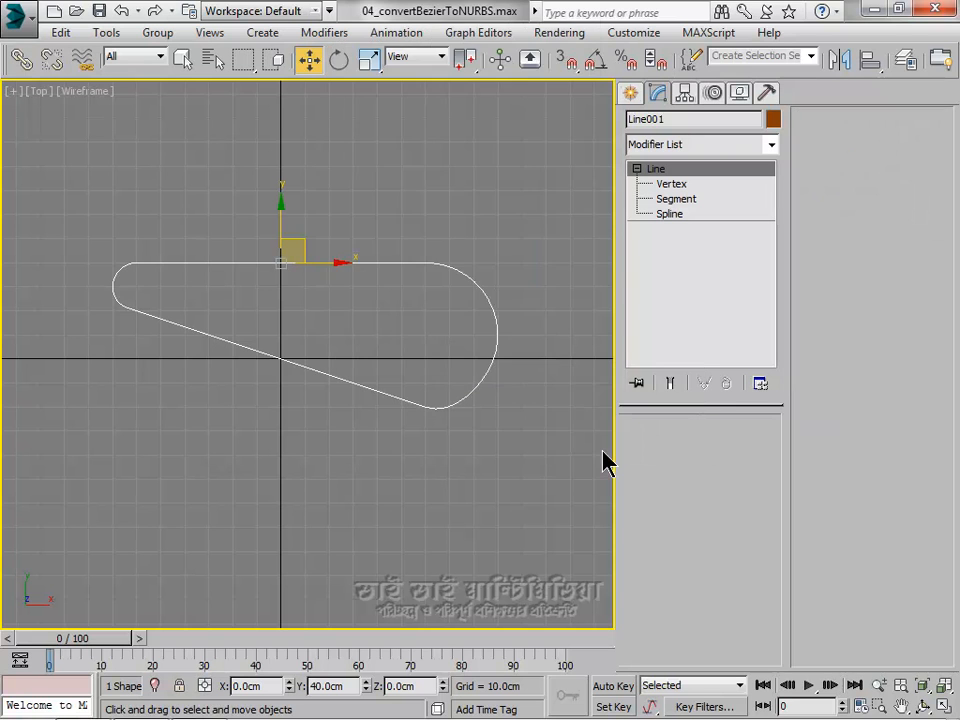
# Deselect and reselect the converted shape to inspect its object type and the outline of its curves, leaving it deselected.
pyautogui.click(411, 480)
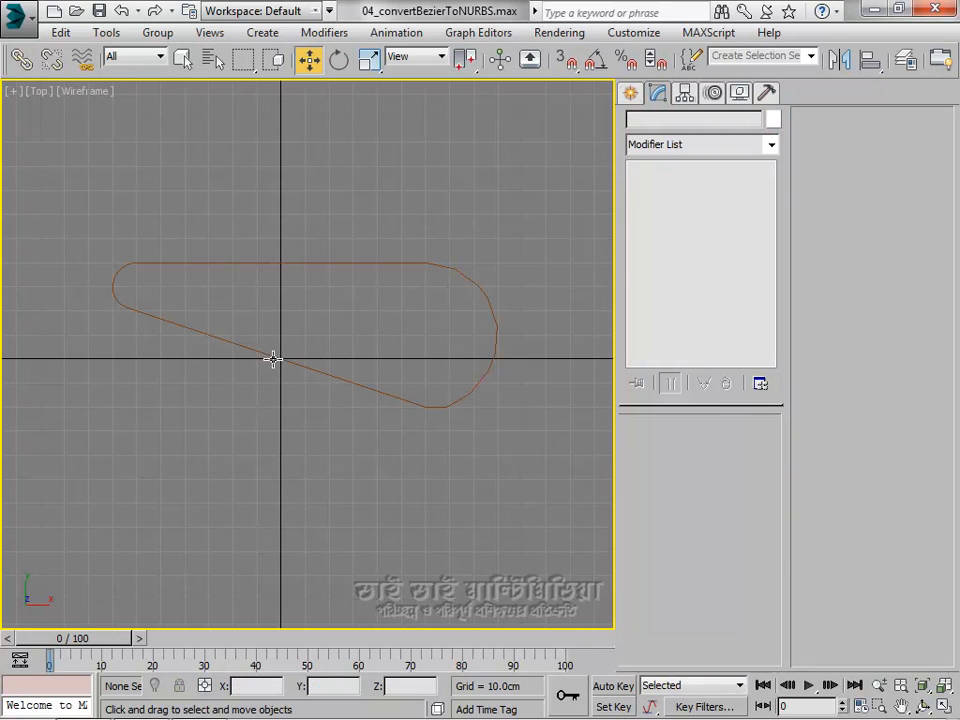
pyautogui.click(236, 264)
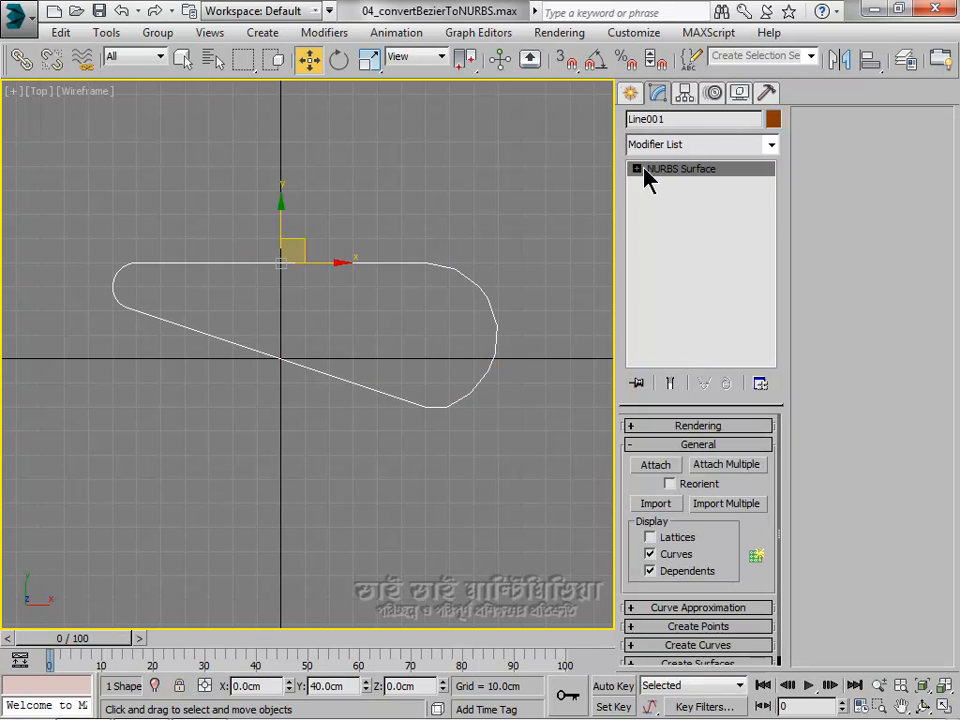
pyautogui.click(467, 221)
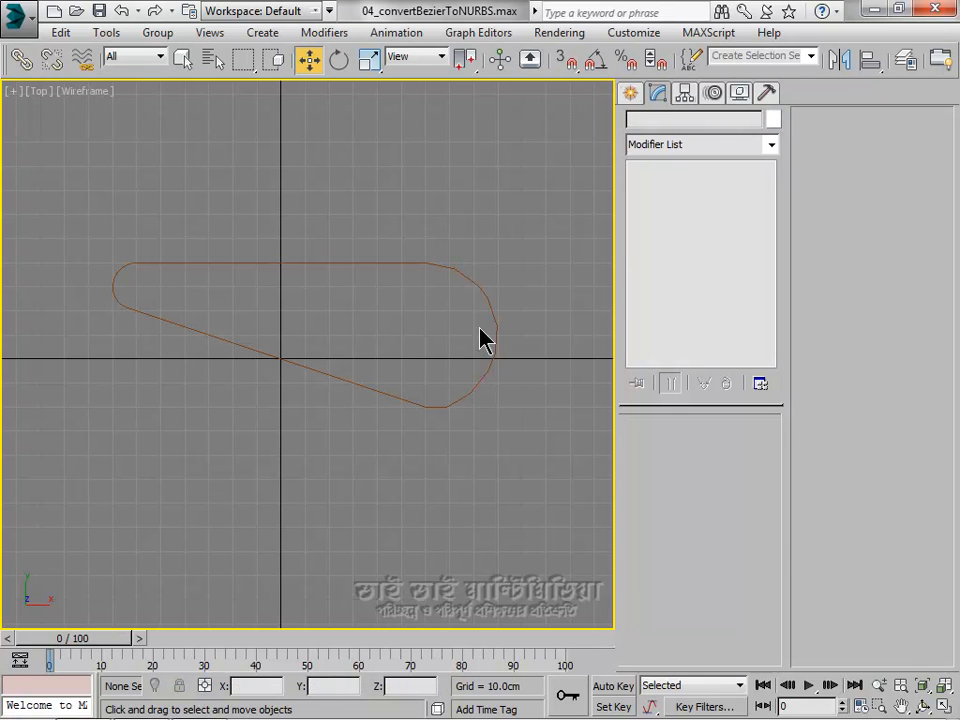
pyautogui.click(155, 317)
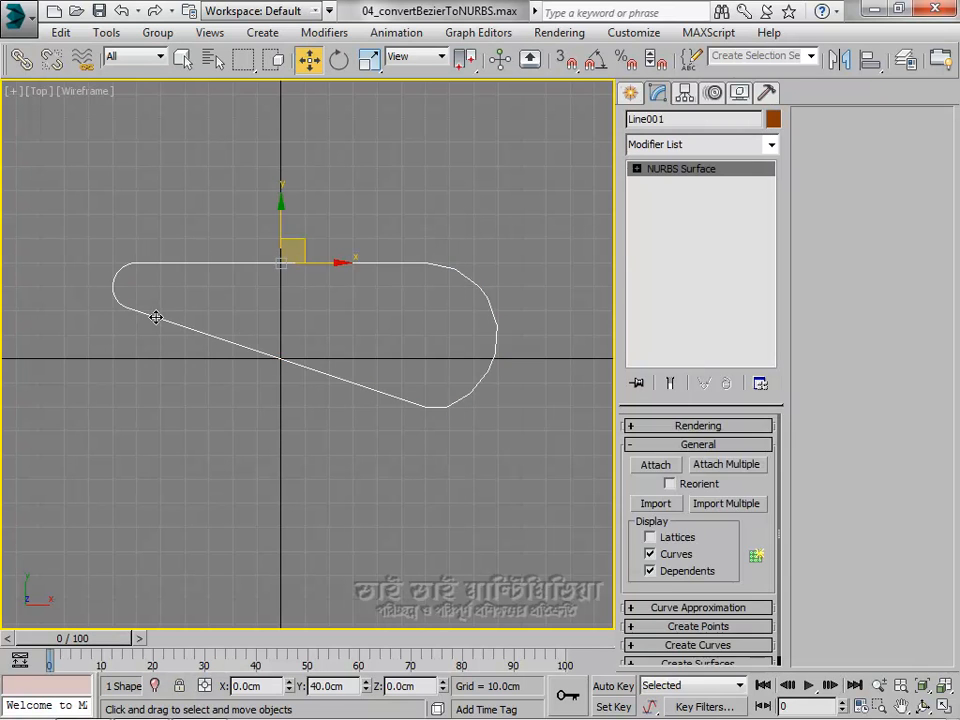
pyautogui.click(145, 228)
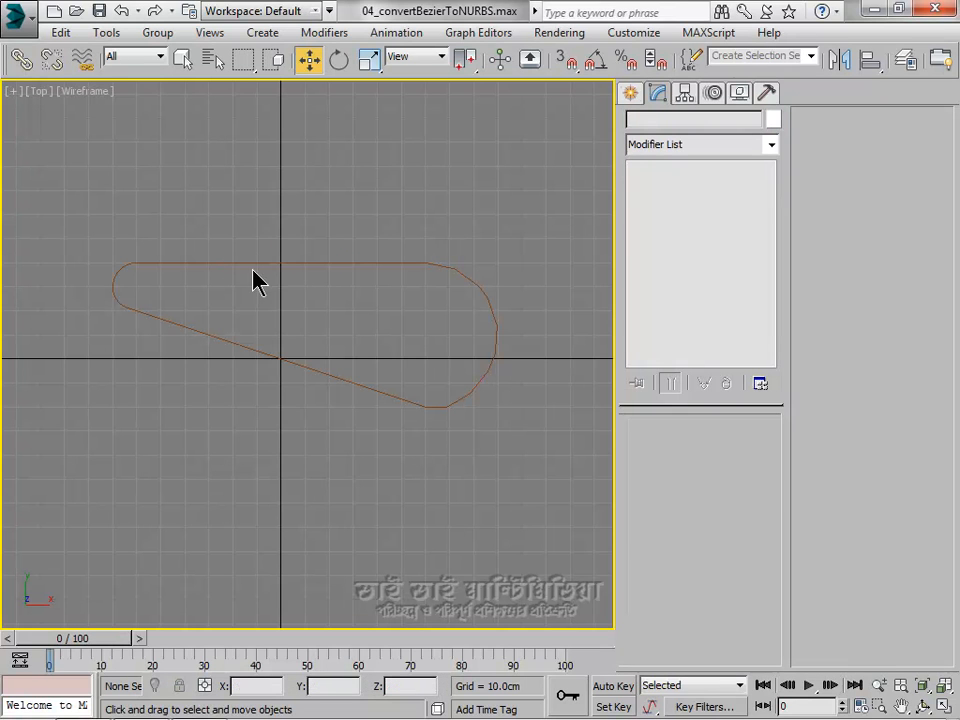